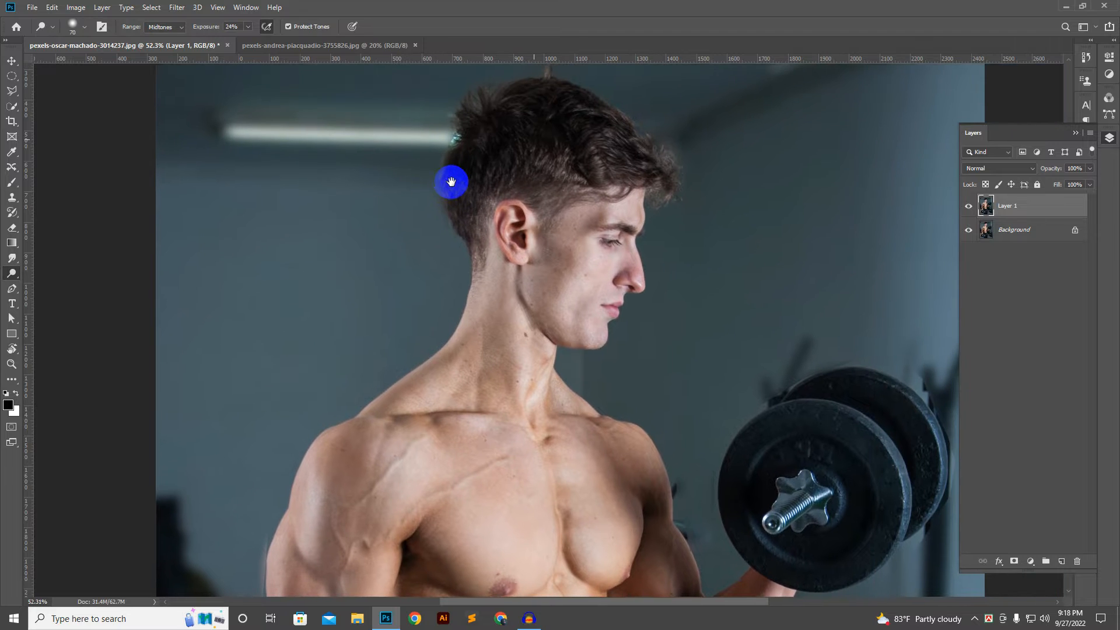
Step: Set the Dodge tool's tonal range to Midtones
scroll(452, 183, "down", 1)
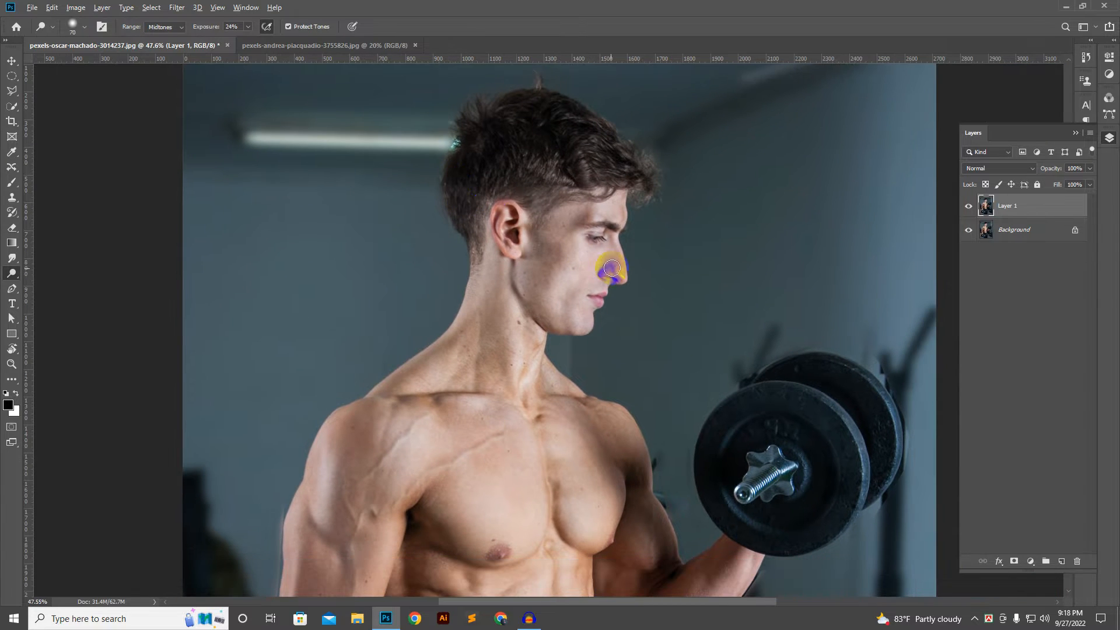
scroll(548, 277, "up", 3)
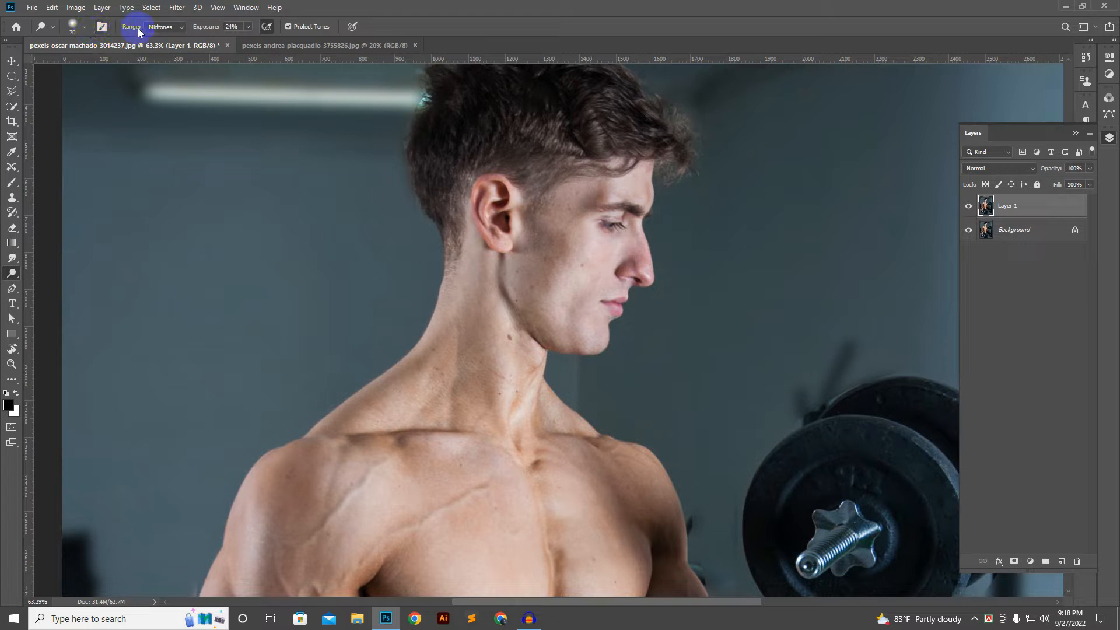
left_click(179, 29)
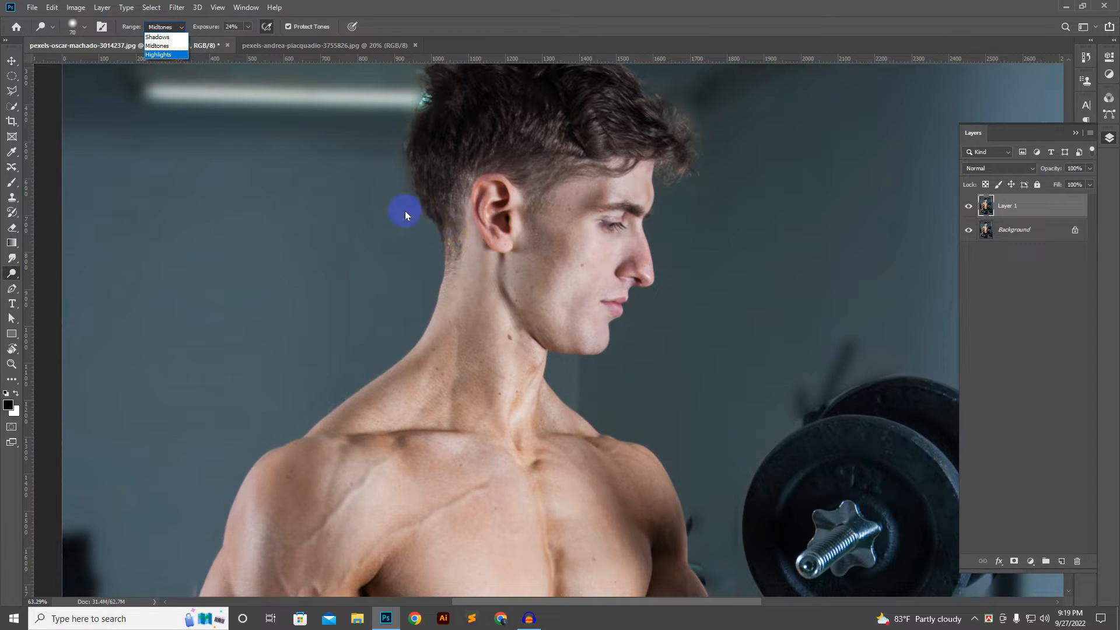
left_click(173, 50)
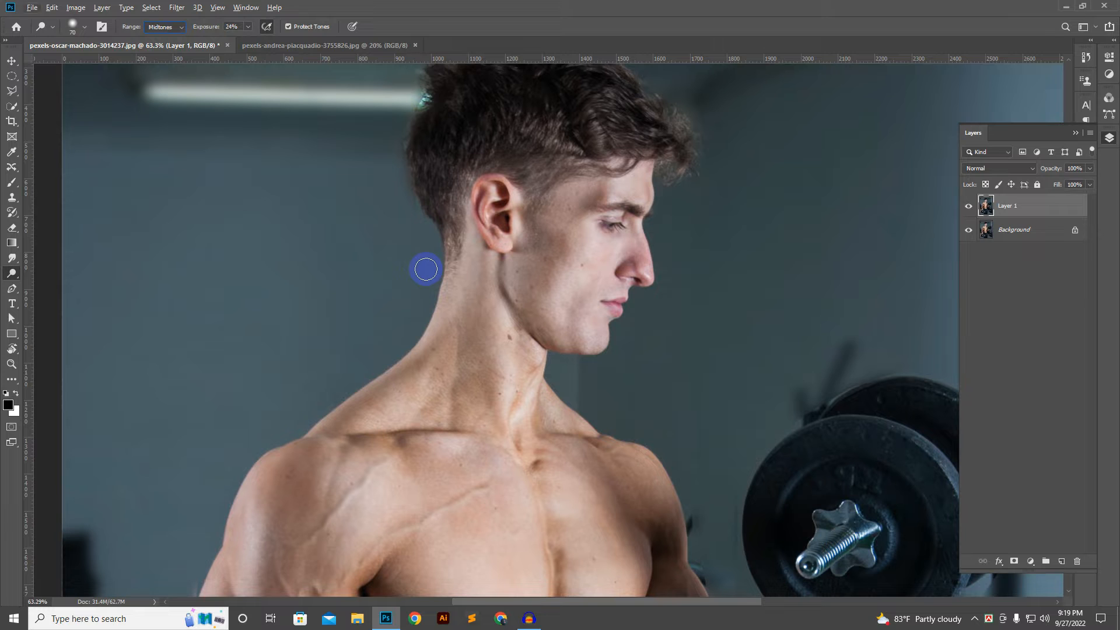
Step: Examine the light and shadow areas on the man's face, neck, shoulders and torso
scroll(486, 278, "down", 3)
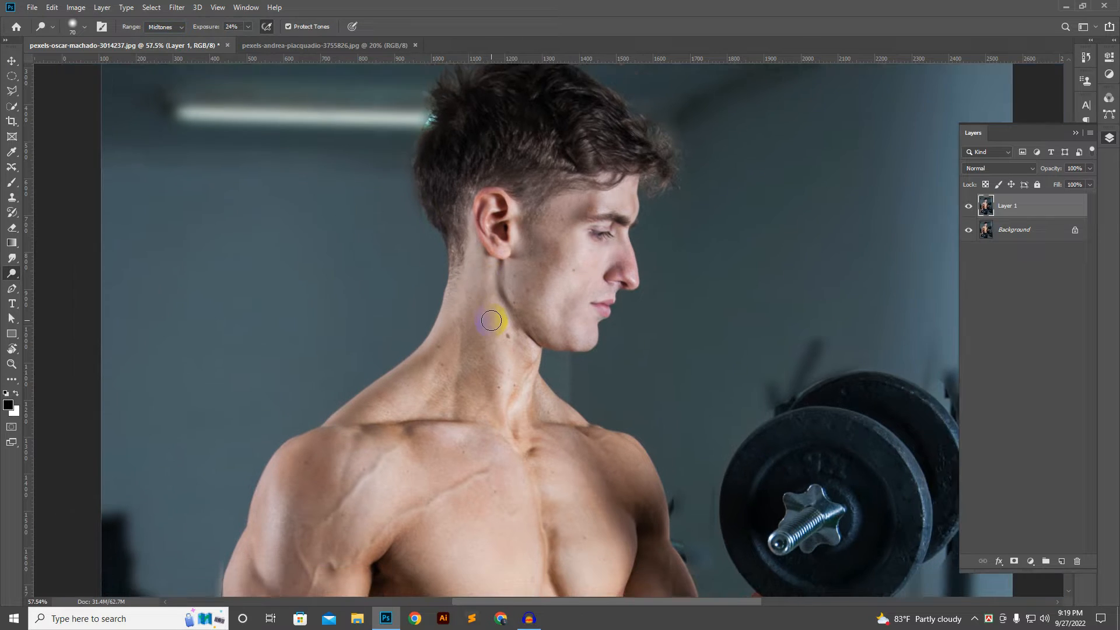
scroll(496, 338, "down", 2)
left_click_drag(501, 370, 505, 308)
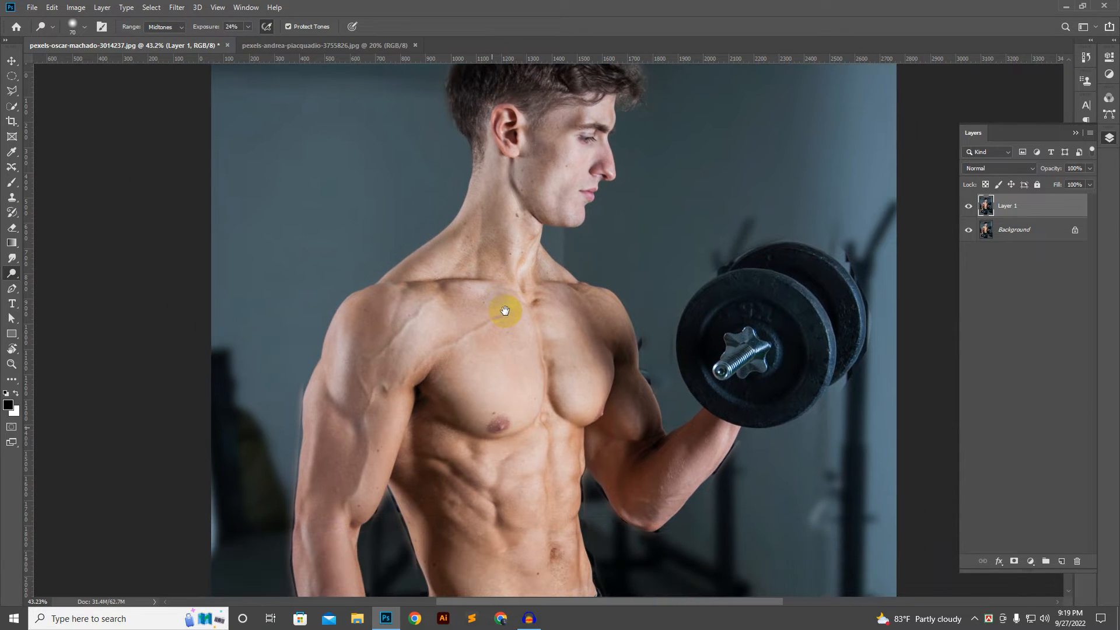
scroll(473, 297, "up", 2)
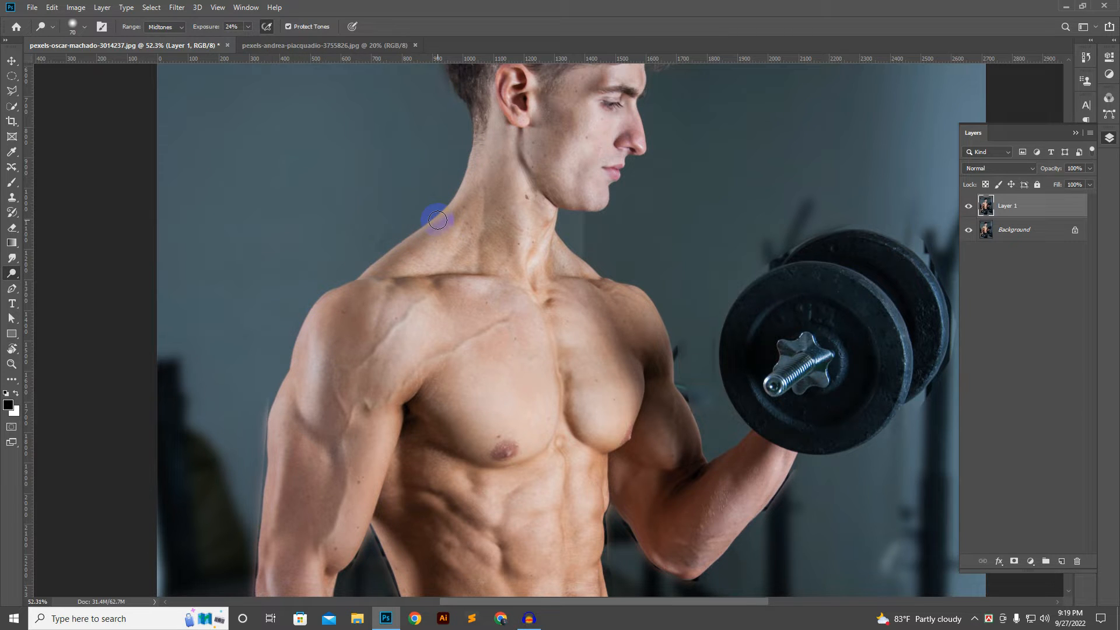
scroll(437, 220, "up", 2)
scroll(438, 220, "down", 1)
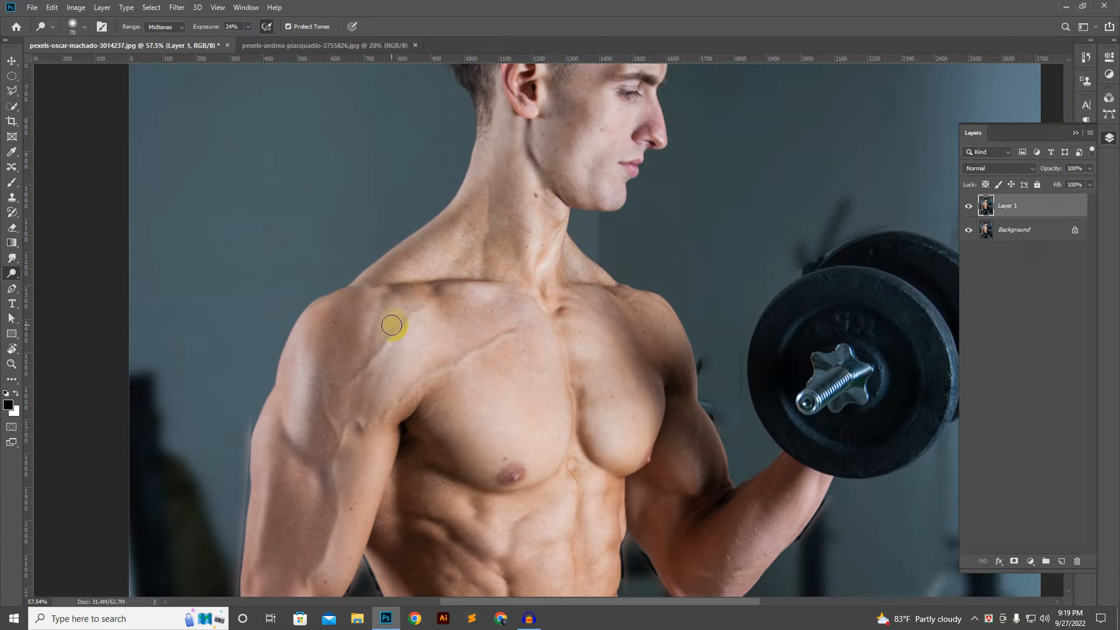
scroll(480, 268, "down", 2)
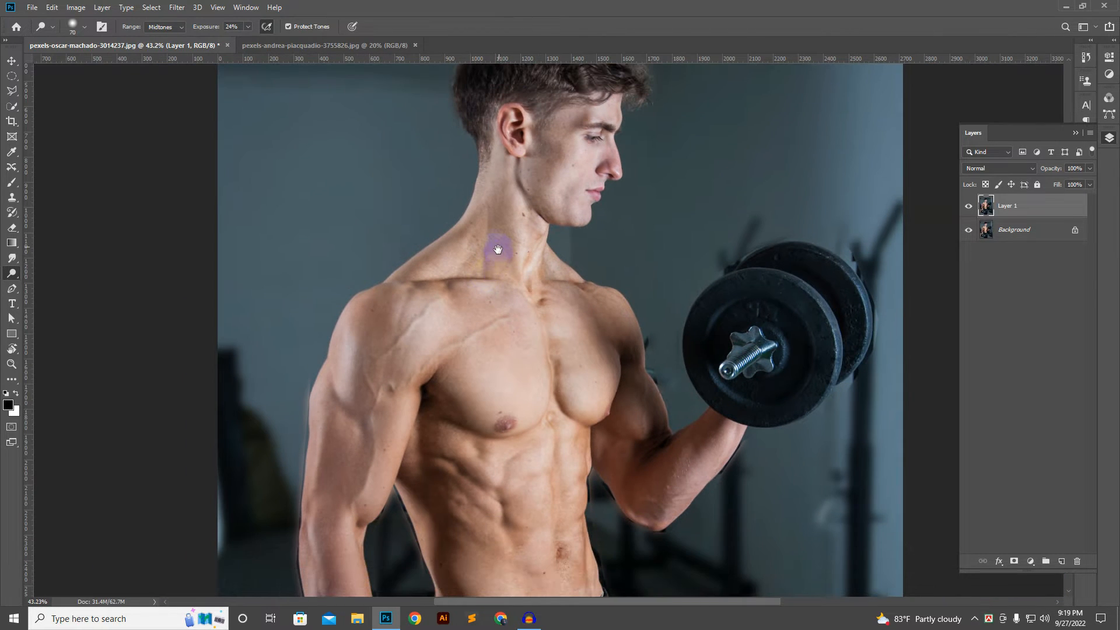
left_click_drag(497, 250, 496, 310)
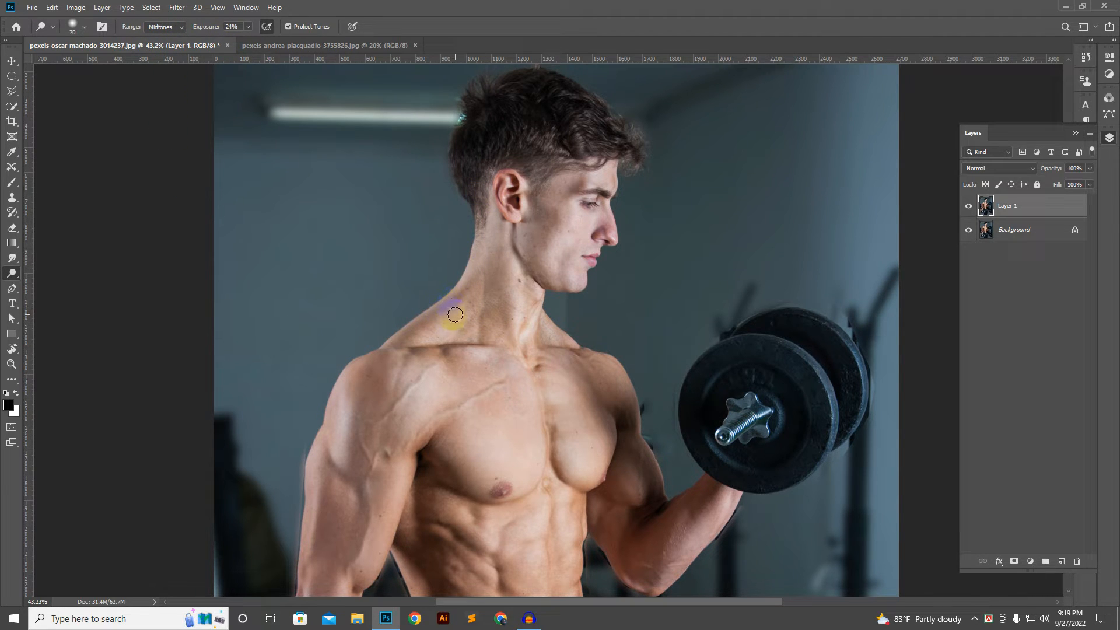
scroll(455, 314, "up", 3)
scroll(455, 314, "down", 3)
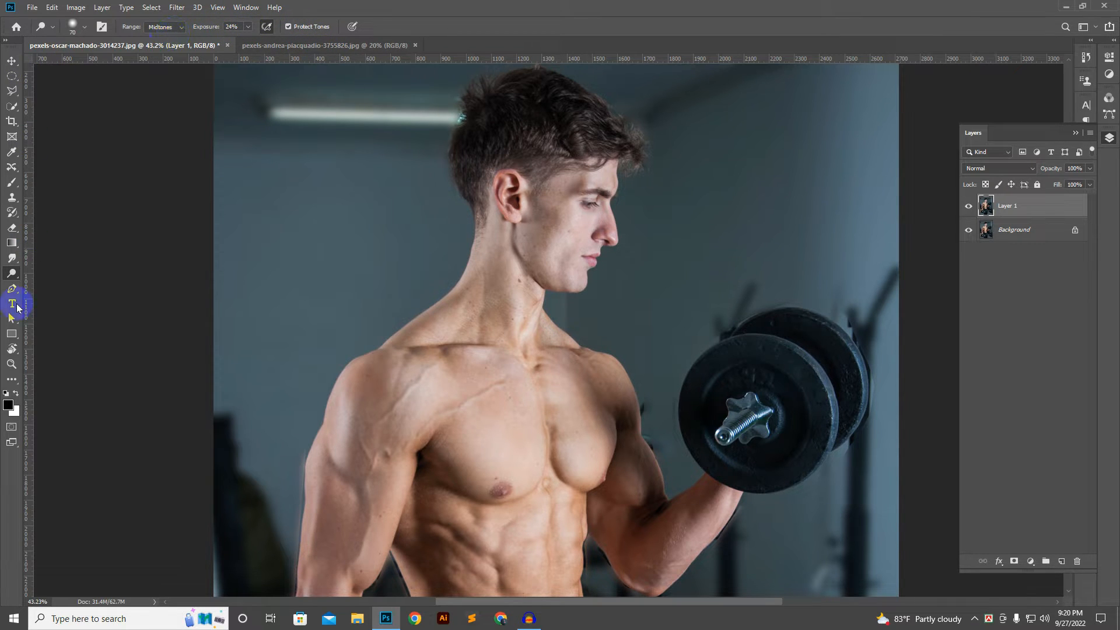
left_click_drag(497, 352, 498, 358)
scroll(498, 358, "up", 3)
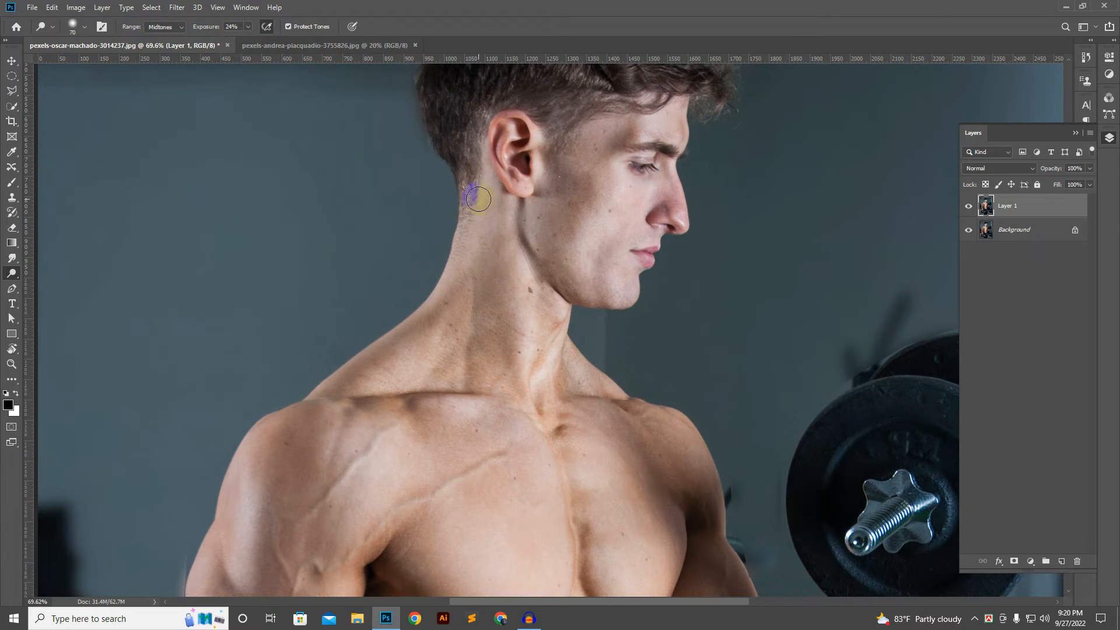
Step: Try to lighten the back edge of the man's neck down to the shoulder with the Dodge Tool
right_click(12, 273)
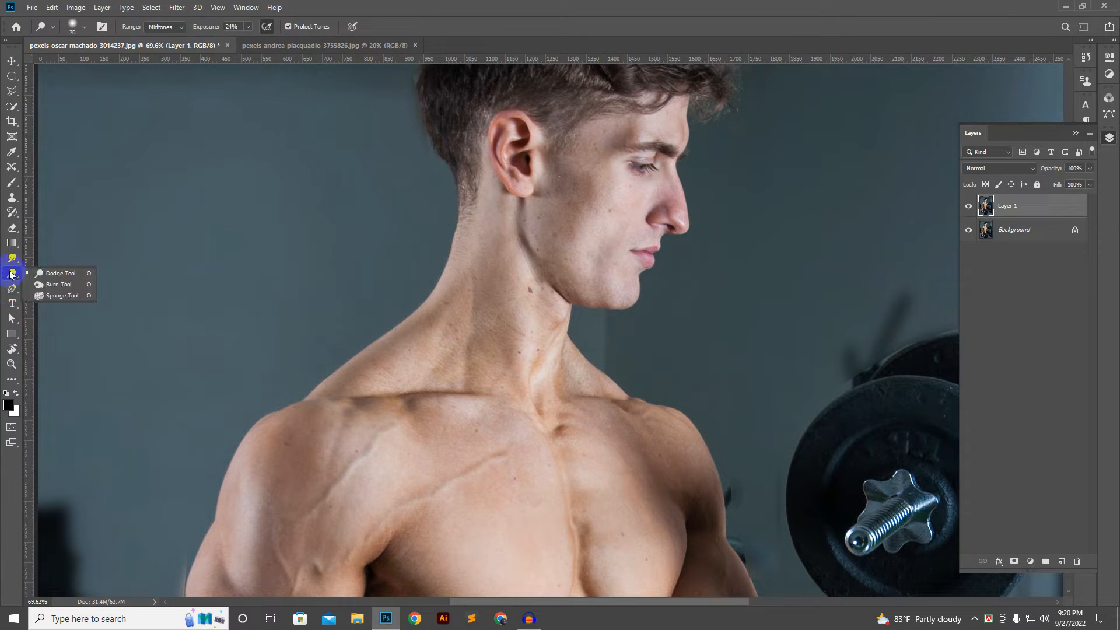
left_click(61, 274)
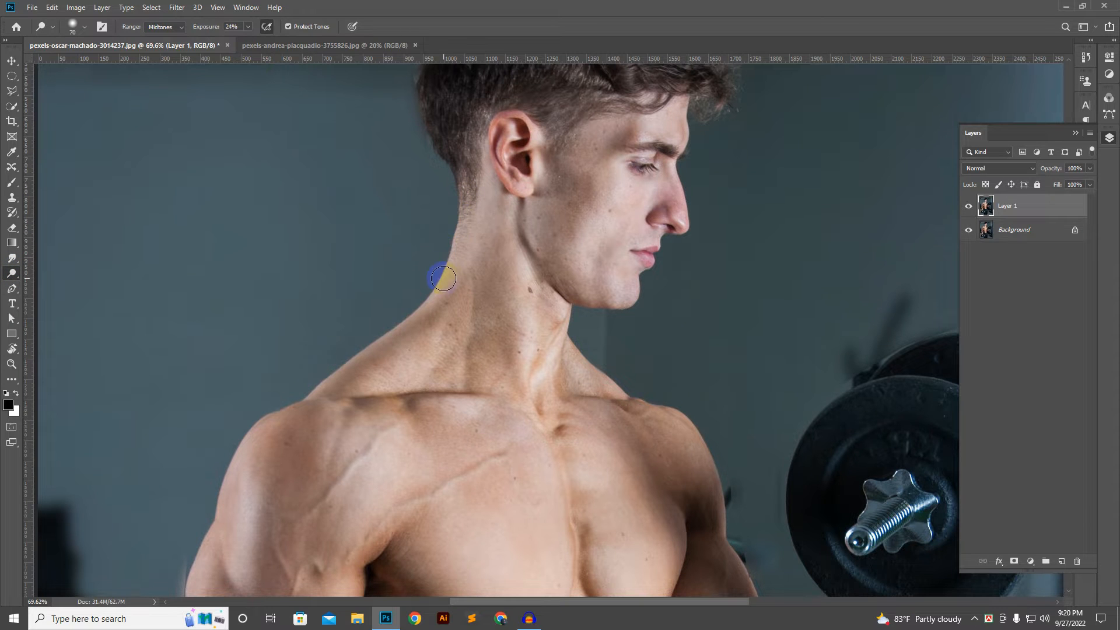
scroll(445, 276, "down", 2)
scroll(455, 248, "down", 2)
left_click_drag(328, 381, 394, 289)
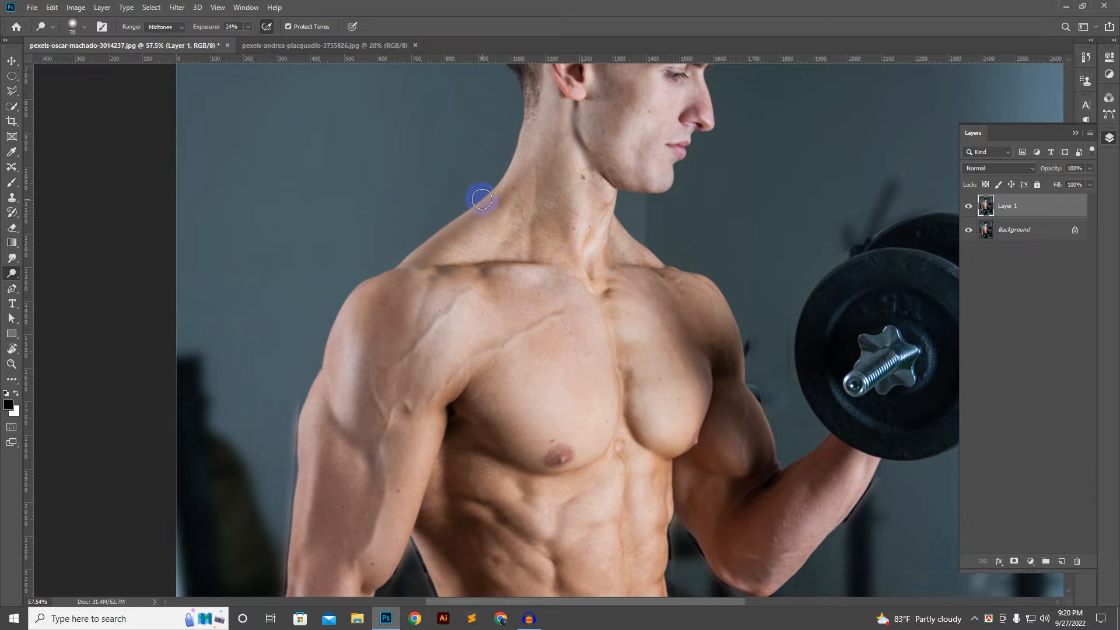
left_click_drag(526, 160, 515, 234)
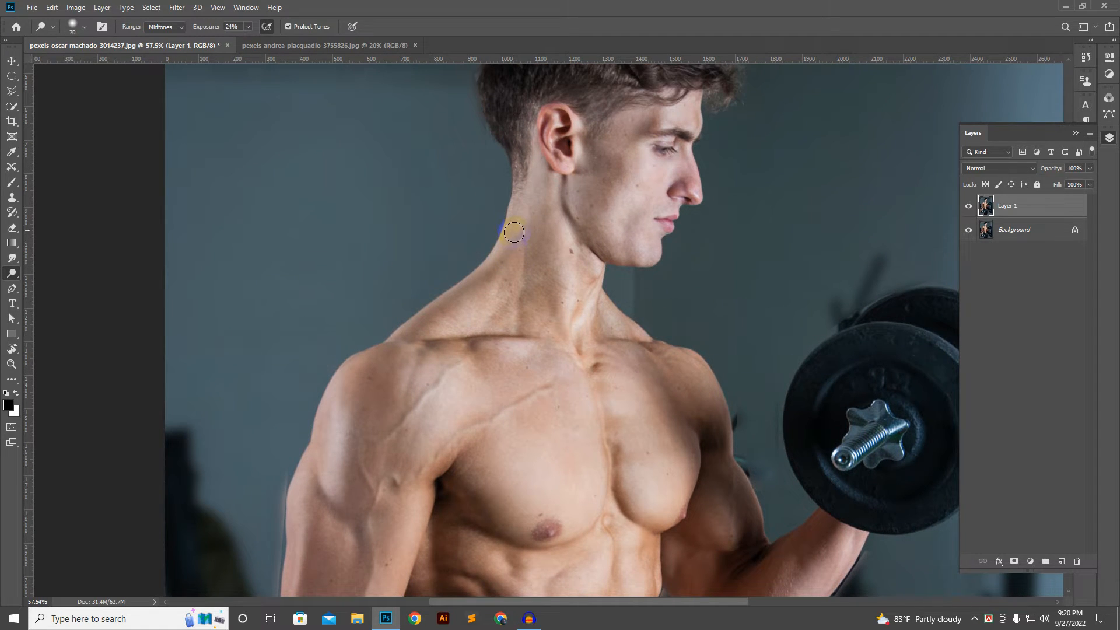
scroll(514, 233, "up", 2)
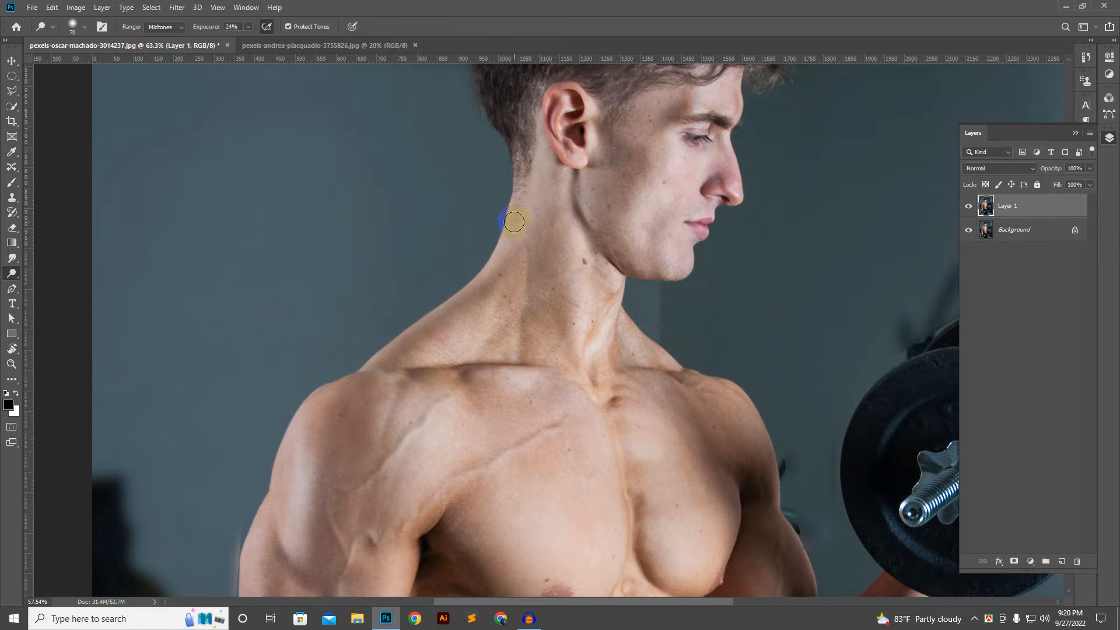
scroll(514, 221, "down", 2)
scroll(515, 220, "up", 4)
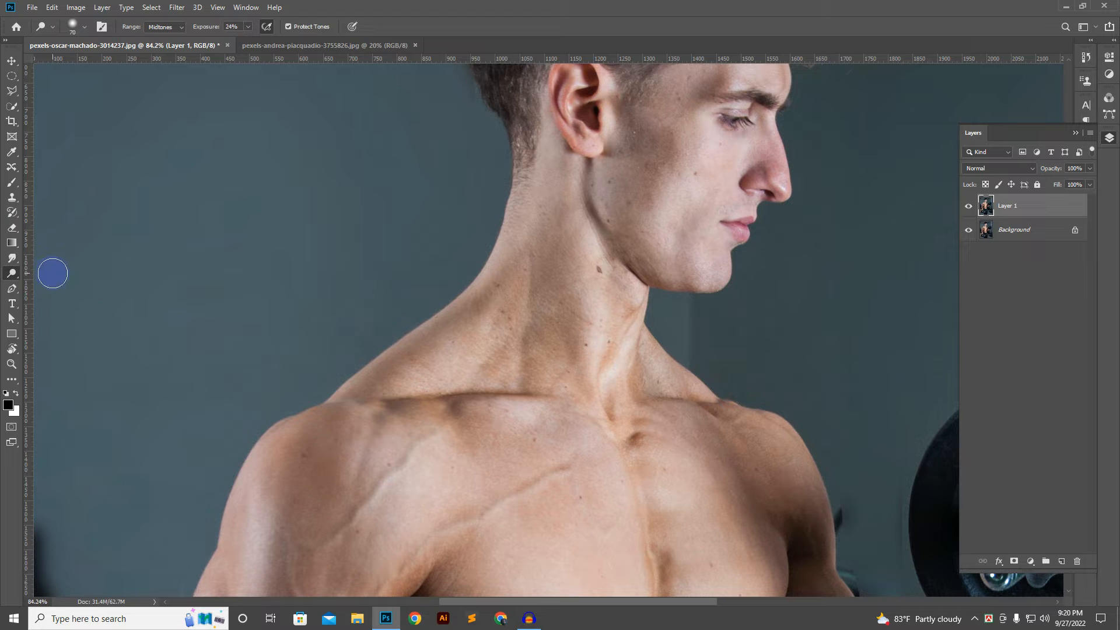
mouse_move(514, 171)
left_mouse_down()
mouse_move(500, 243)
mouse_move(472, 295)
mouse_move(333, 387)
left_mouse_up()
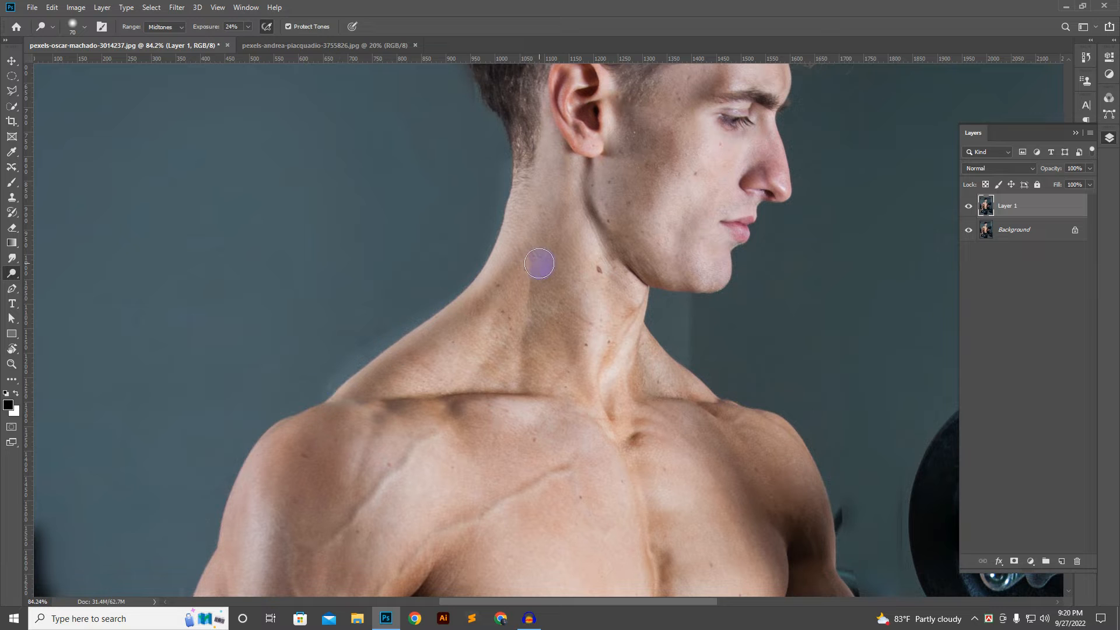
key("ctrl+z")
Step: Reduce the brush size to 50 and dodge the back edge of the neck from the hairline down to the shoulder
scroll(529, 228, "up", 3)
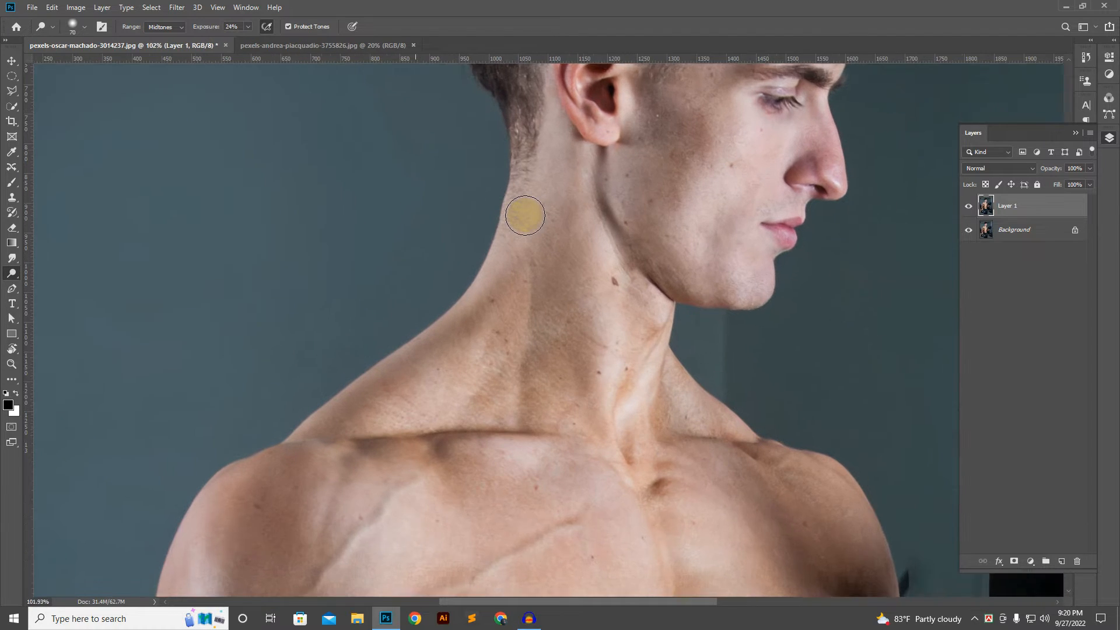
key("bracketleft")
key("bracketleft")
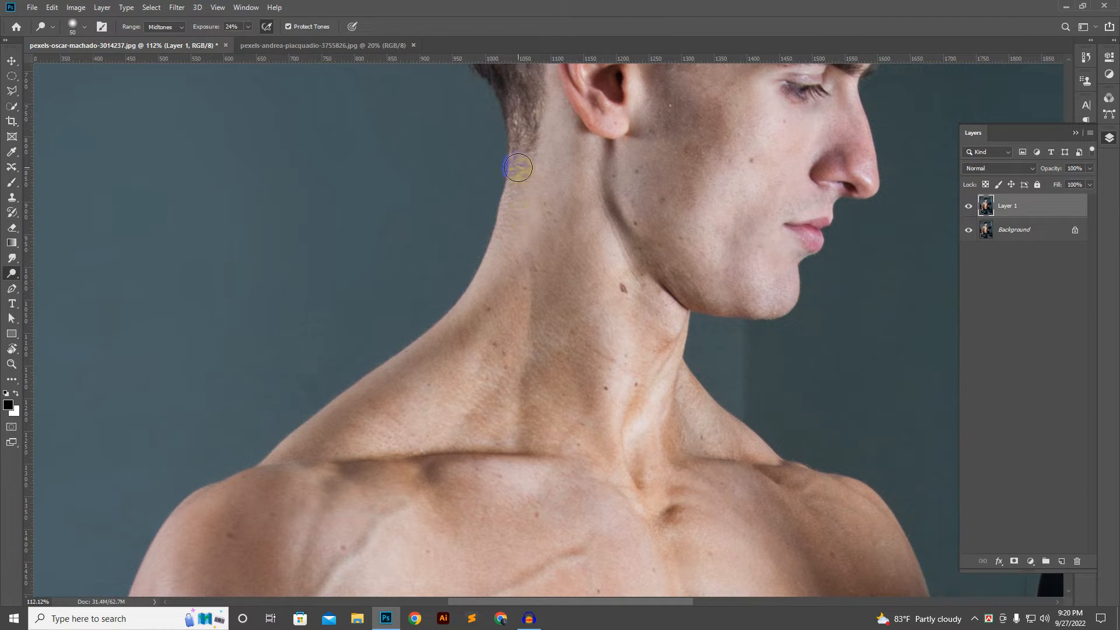
mouse_move(513, 170)
left_mouse_down()
mouse_move(493, 253)
mouse_move(470, 295)
mouse_move(438, 318)
mouse_move(474, 283)
mouse_move(427, 353)
mouse_move(275, 463)
mouse_move(420, 362)
mouse_move(338, 402)
mouse_move(408, 362)
mouse_move(438, 325)
mouse_move(513, 318)
left_mouse_up()
scroll(516, 322, "down", 3)
scroll(516, 322, "down", 1)
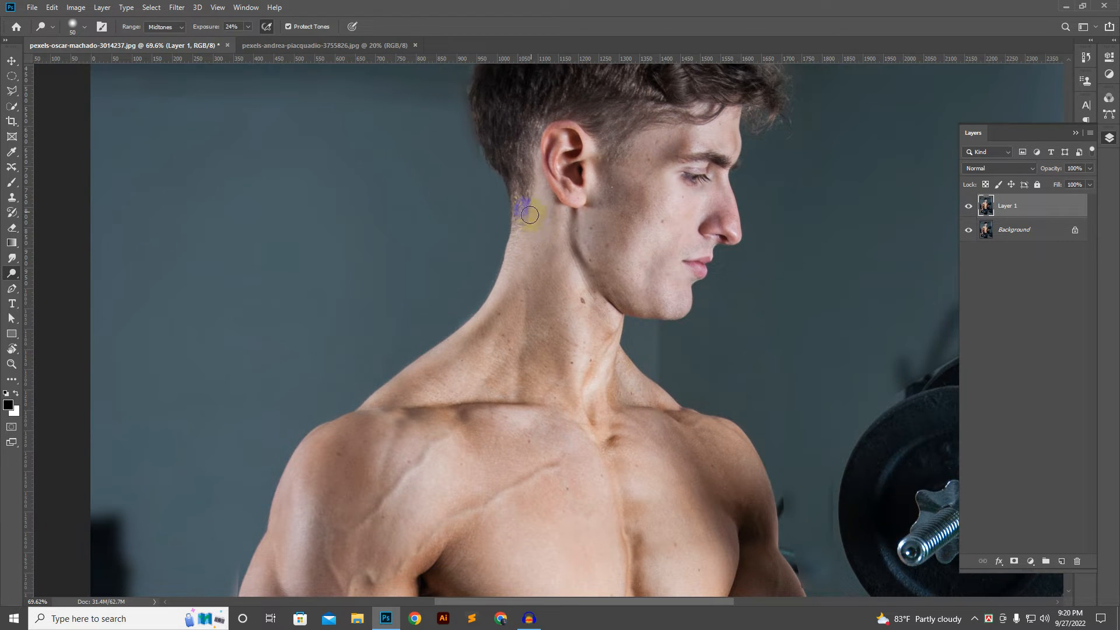
mouse_move(530, 215)
left_mouse_down()
mouse_move(500, 308)
mouse_move(381, 392)
left_mouse_up()
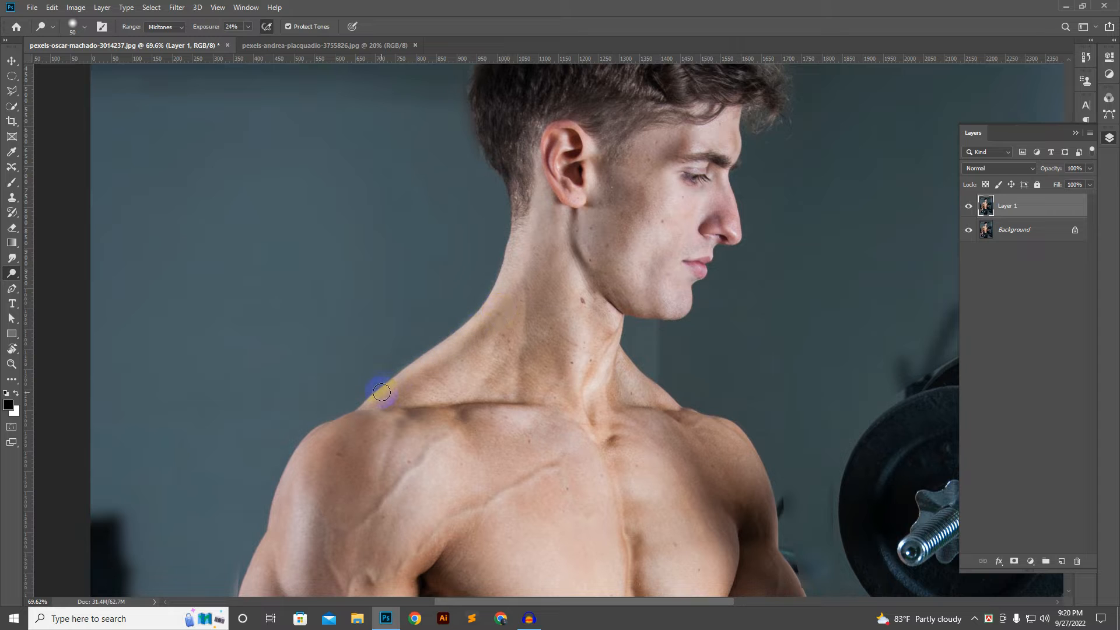
Step: Dodge the skin on the side of the neck just below the hairline
scroll(528, 308, "down", 3)
scroll(528, 308, "up", 3)
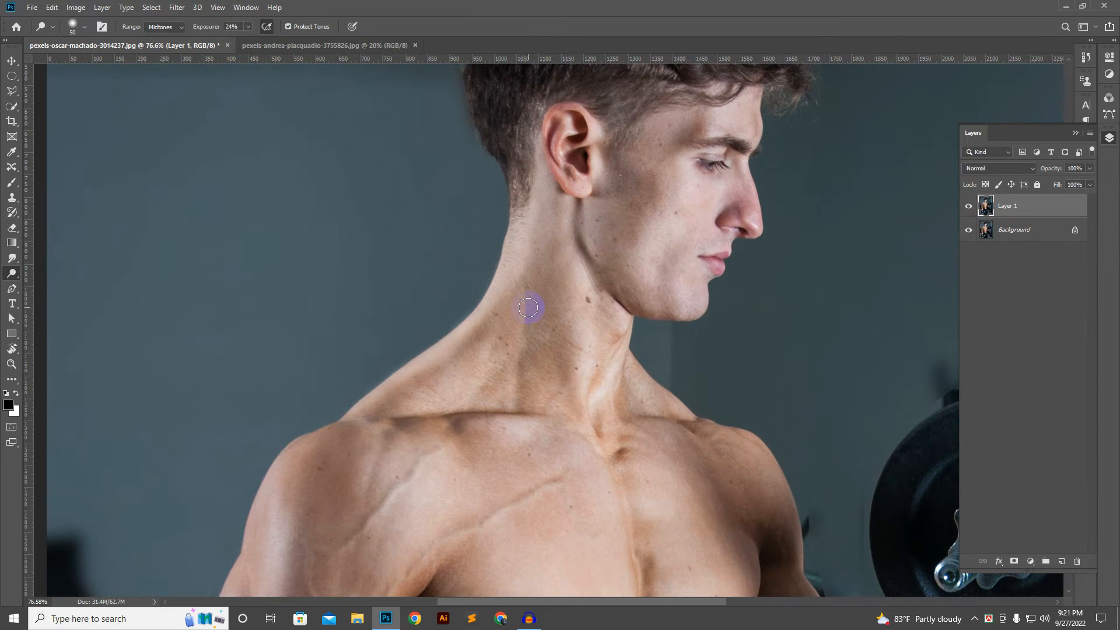
mouse_move(530, 210)
left_mouse_down()
mouse_move(525, 201)
mouse_move(533, 241)
left_mouse_up()
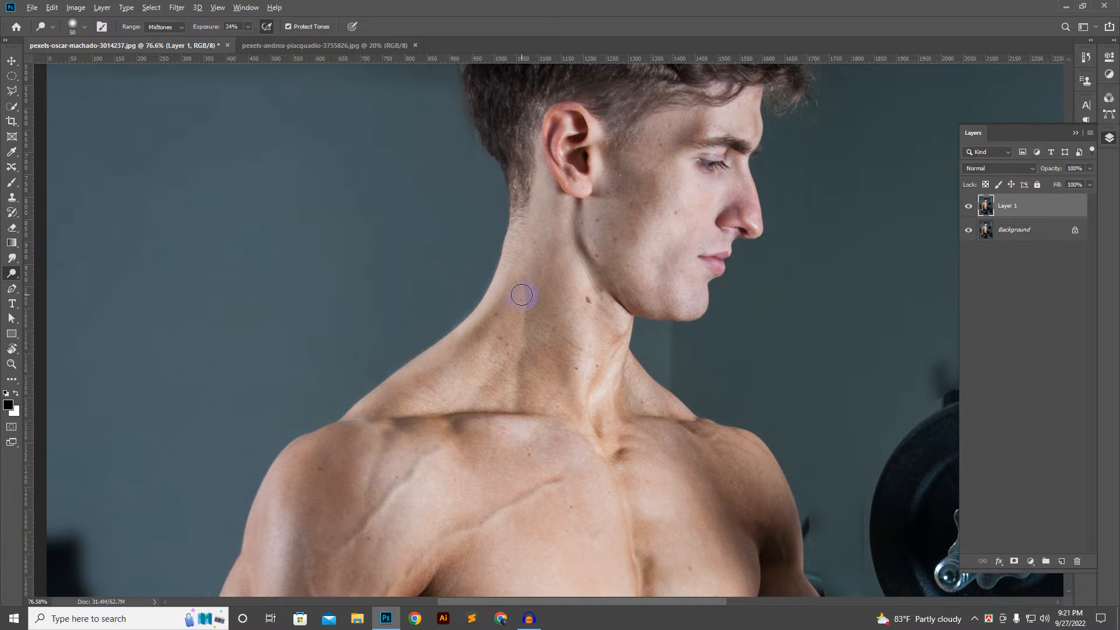
scroll(525, 293, "up", 2)
left_click_drag(521, 237, 521, 237)
left_click_drag(509, 282, 543, 176)
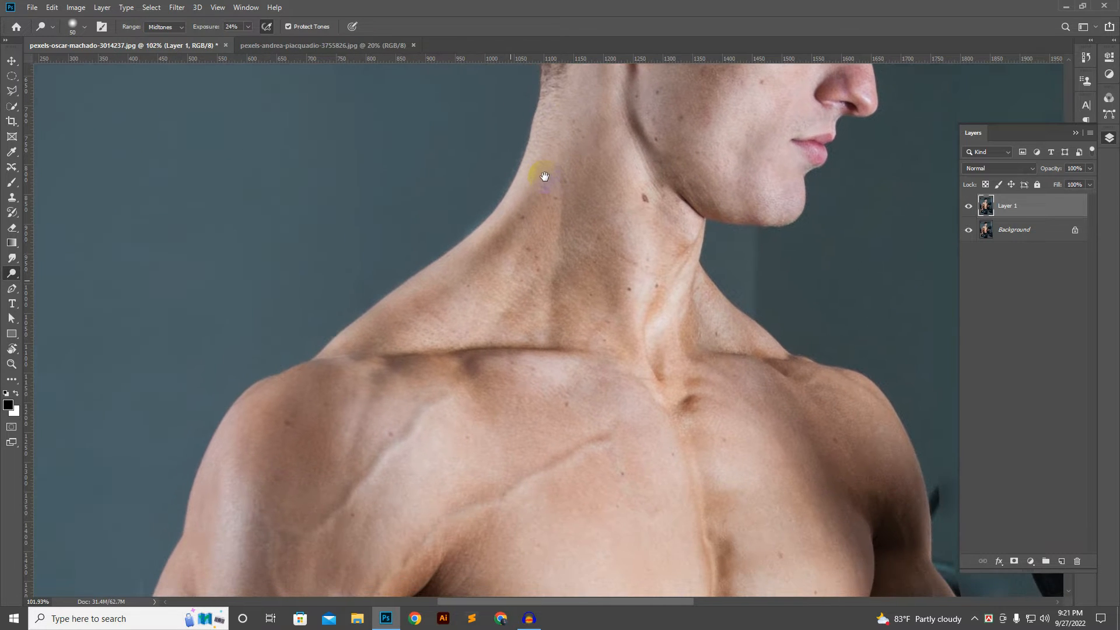
Step: Dodge the highlight along the outer side of the man's near shoulder at the 24% exposure
scroll(502, 299, "down", 3)
left_click_drag(522, 408, 528, 227)
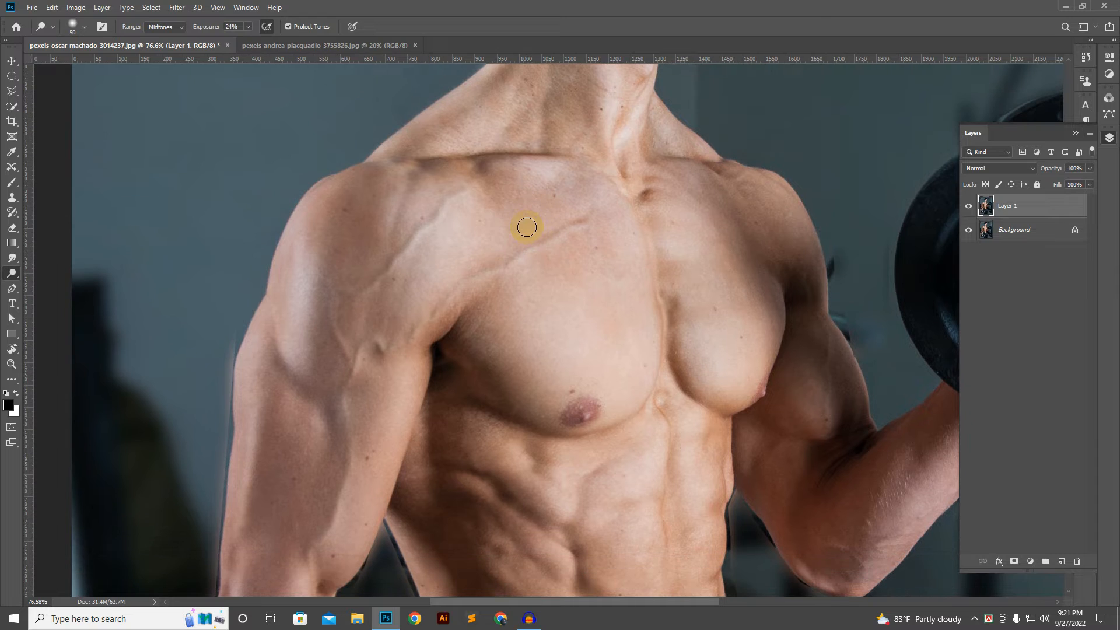
mouse_move(303, 204)
left_mouse_down()
mouse_move(265, 312)
mouse_move(273, 269)
mouse_move(318, 216)
mouse_move(294, 190)
mouse_move(308, 149)
mouse_move(300, 235)
left_mouse_up()
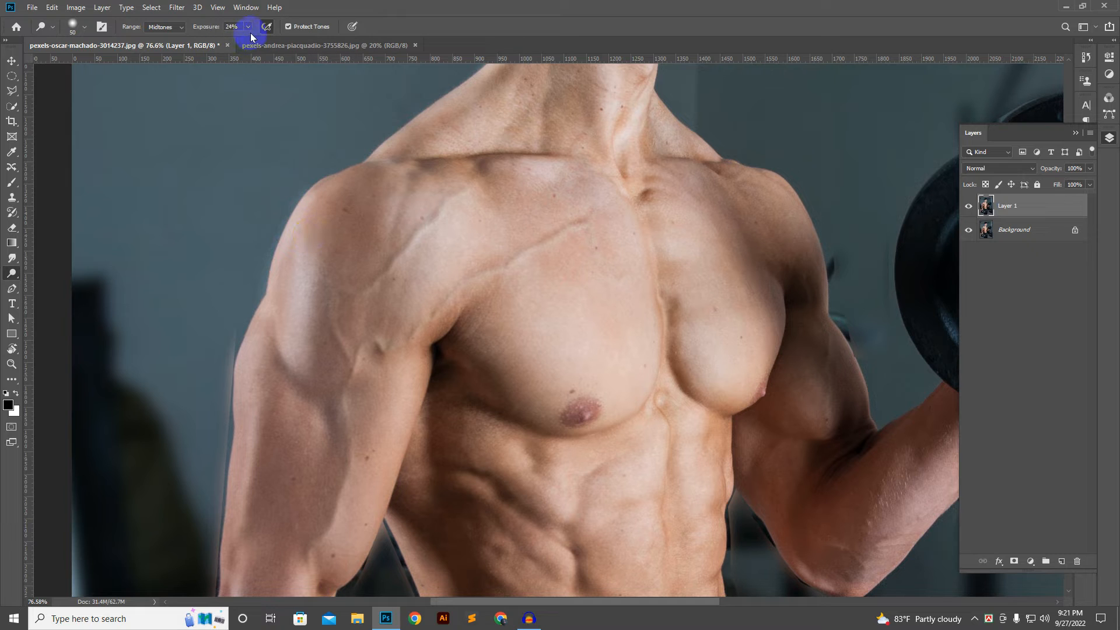
mouse_move(325, 237)
left_mouse_down()
mouse_move(313, 195)
mouse_move(267, 303)
mouse_move(302, 222)
left_mouse_up()
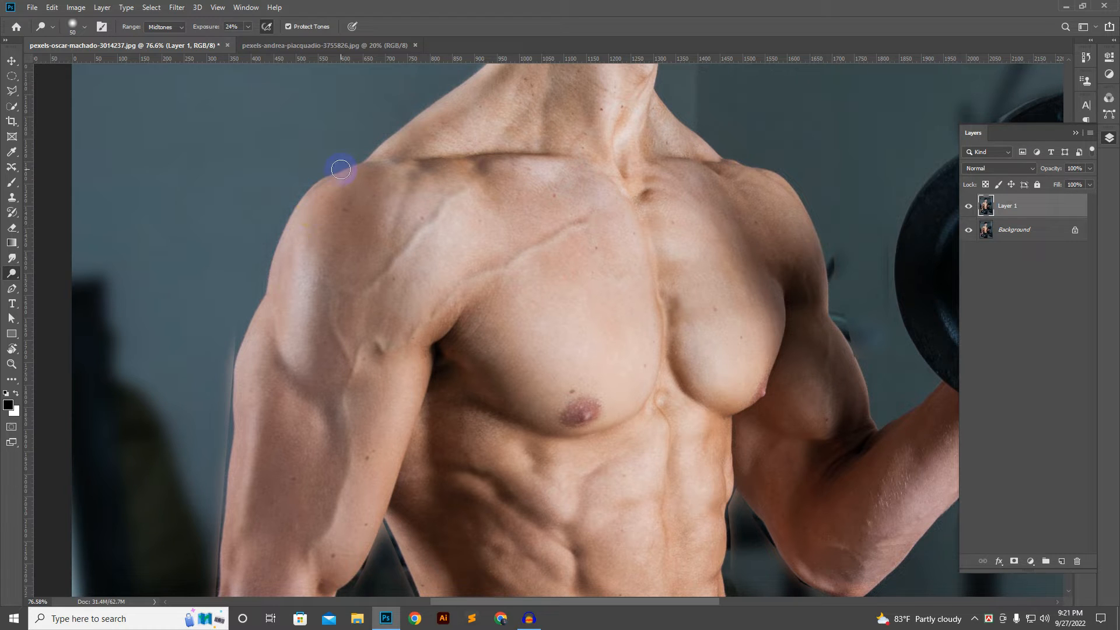
Step: Try dodging the near shoulder's outer edge with the exposure raised to 100%
left_click(248, 27)
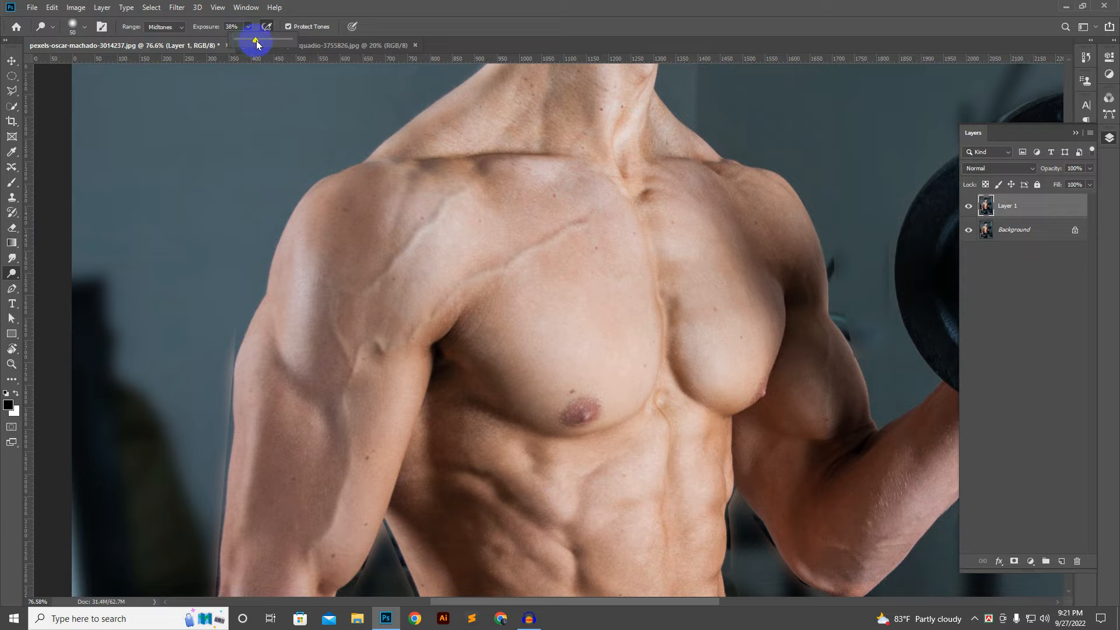
left_click_drag(257, 45, 292, 44)
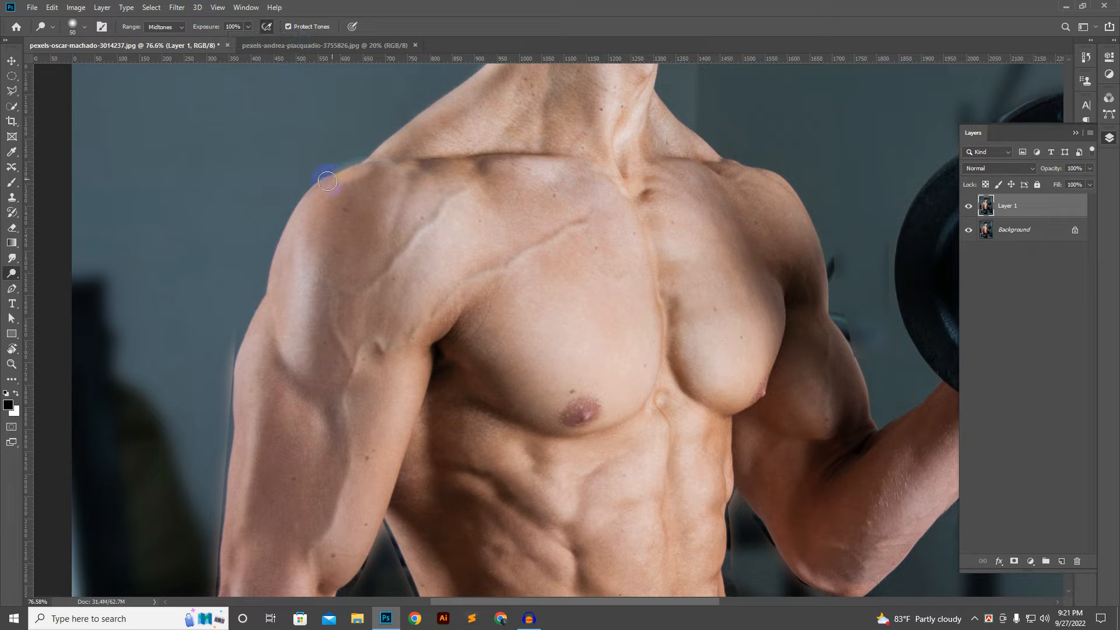
mouse_move(327, 181)
left_mouse_down()
mouse_move(298, 200)
mouse_move(273, 253)
mouse_move(255, 357)
mouse_move(278, 291)
mouse_move(346, 183)
mouse_move(390, 164)
mouse_move(293, 275)
left_mouse_up()
key("ctrl+z")
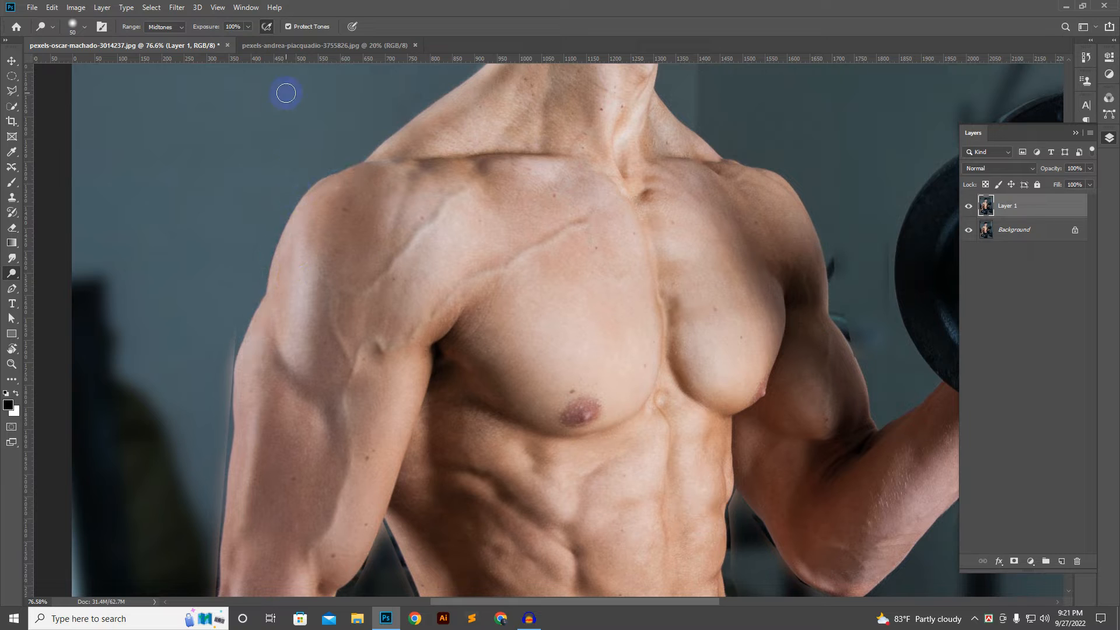
Step: Set the exposure to 30% and dodge the highlight along the near shoulder's outer side down to the upper arm
left_click(248, 27)
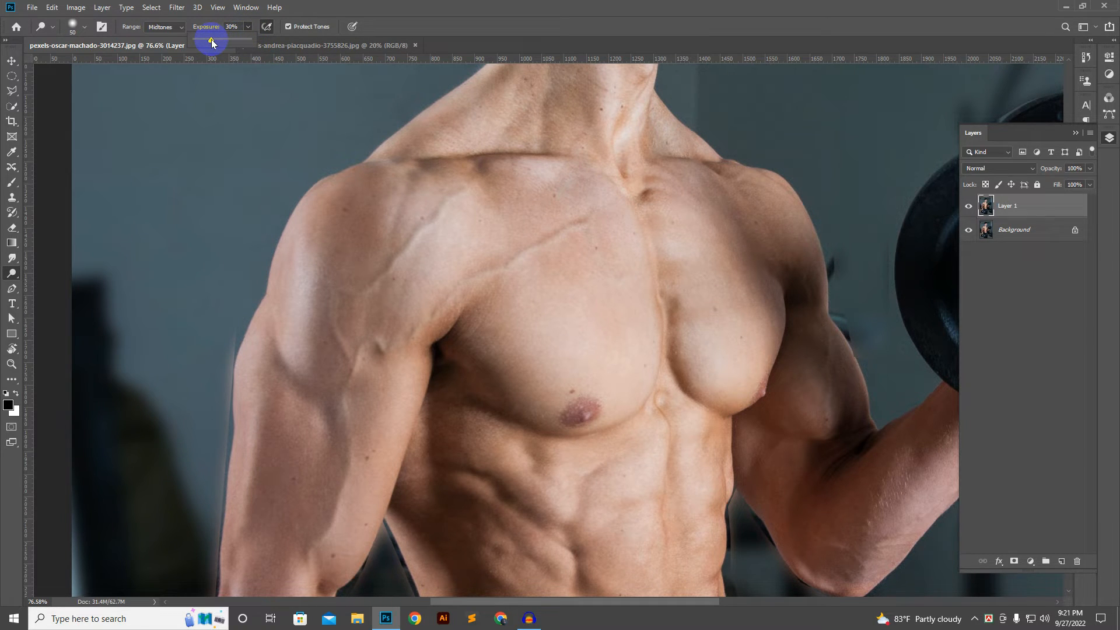
key("Return")
scroll(323, 185, "up", 3)
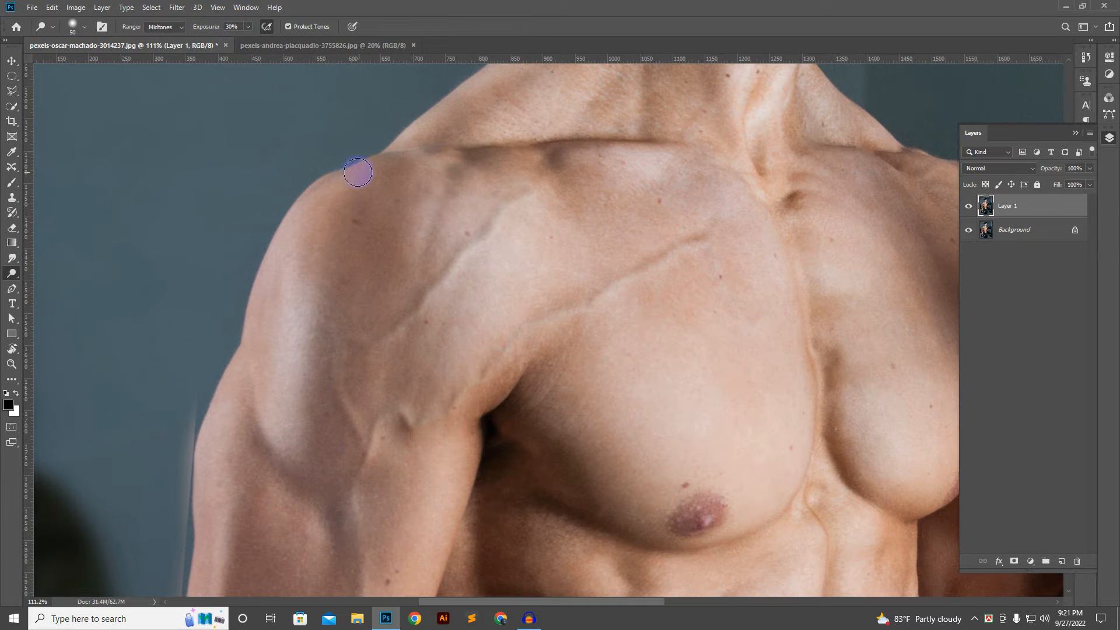
mouse_move(358, 173)
left_mouse_down()
mouse_move(370, 172)
mouse_move(321, 185)
mouse_move(266, 308)
mouse_move(298, 233)
mouse_move(291, 403)
left_mouse_up()
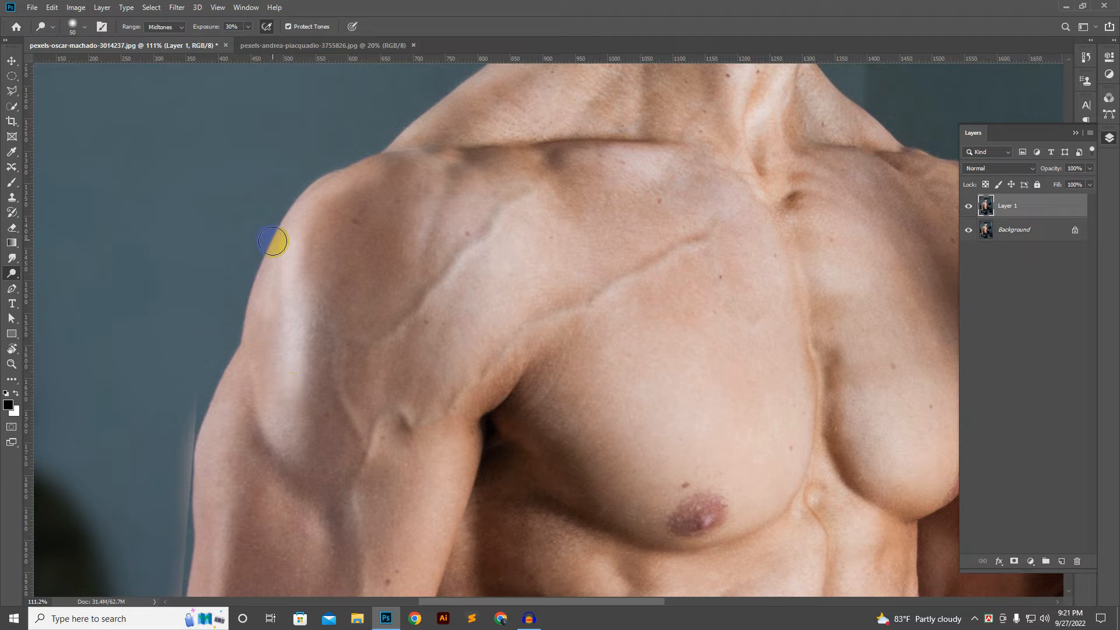
Step: Dodge the skin along the outer edge of the near shoulder at the 30% exposure
mouse_move(273, 241)
left_mouse_down()
mouse_move(251, 376)
mouse_move(266, 400)
mouse_move(278, 283)
mouse_move(340, 278)
mouse_move(377, 297)
mouse_move(373, 220)
left_mouse_up()
scroll(340, 277, "down", 8)
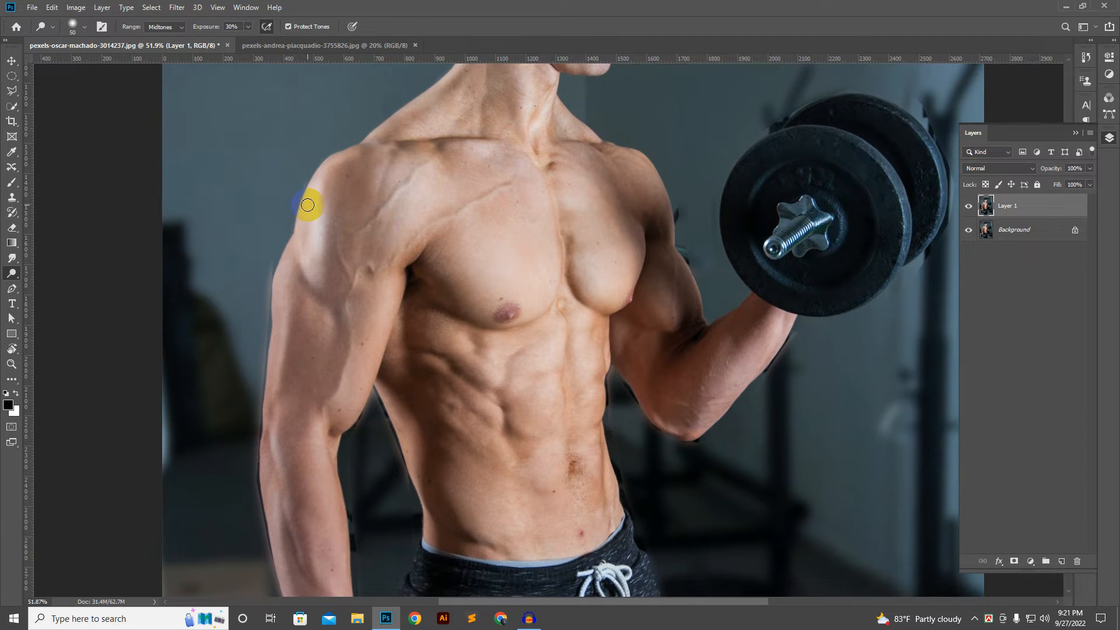
scroll(308, 205, "up", 2)
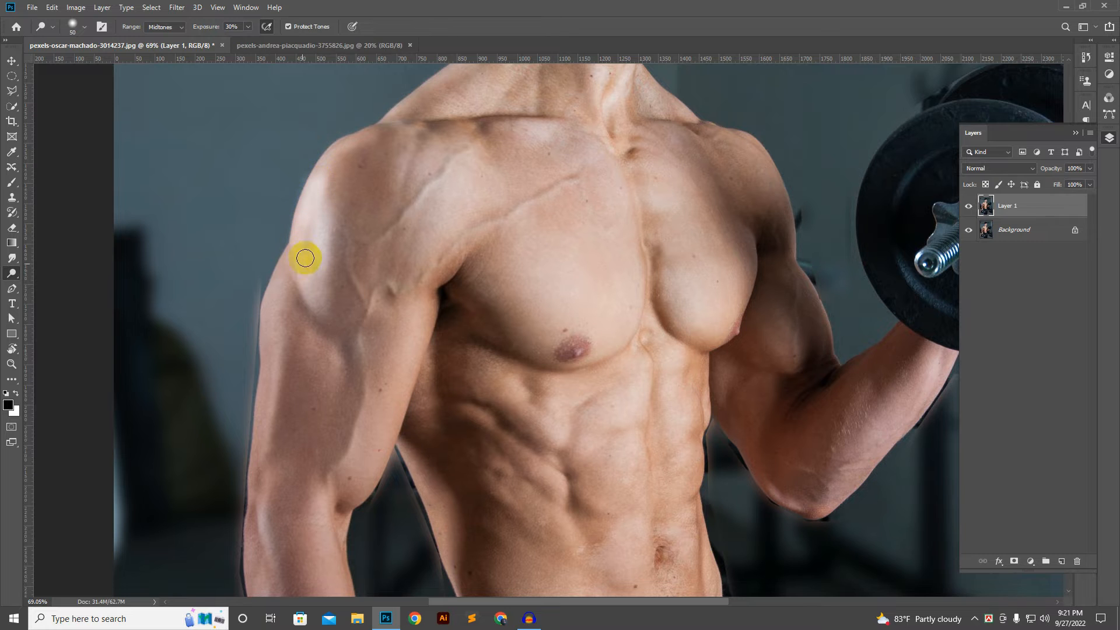
scroll(357, 184, "down", 2)
left_click_drag(427, 242, 412, 212)
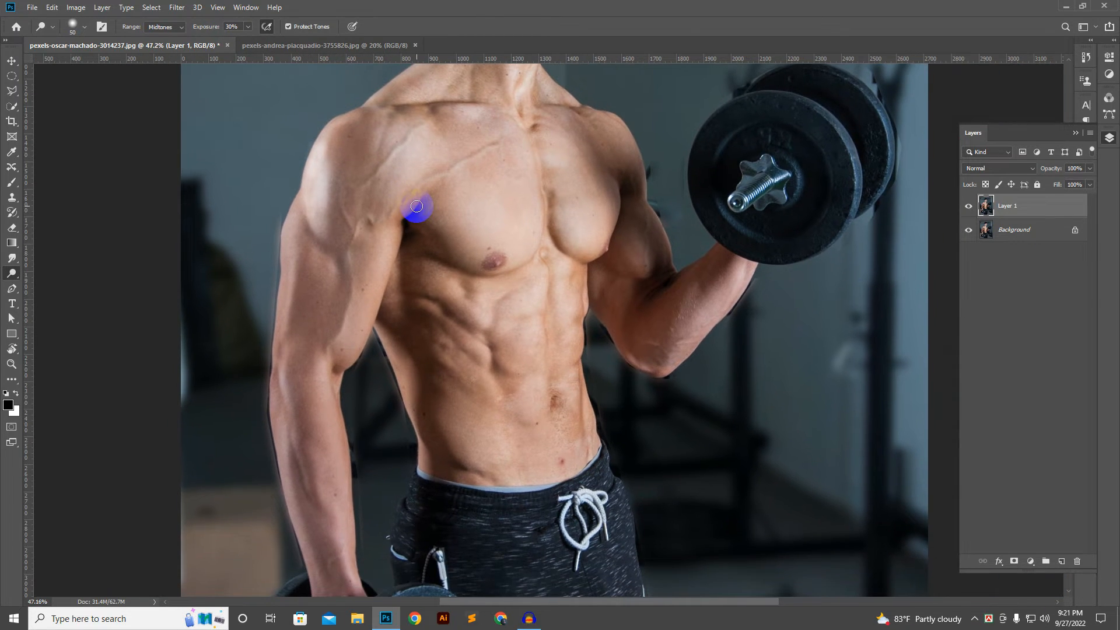
Step: Try dodging the skin between the near shoulder and the upper chest, beside the raised vein
scroll(445, 153, "up", 3)
mouse_move(341, 124)
left_mouse_down()
mouse_move(409, 110)
mouse_move(373, 151)
mouse_move(436, 146)
mouse_move(352, 180)
mouse_move(354, 208)
left_mouse_up()
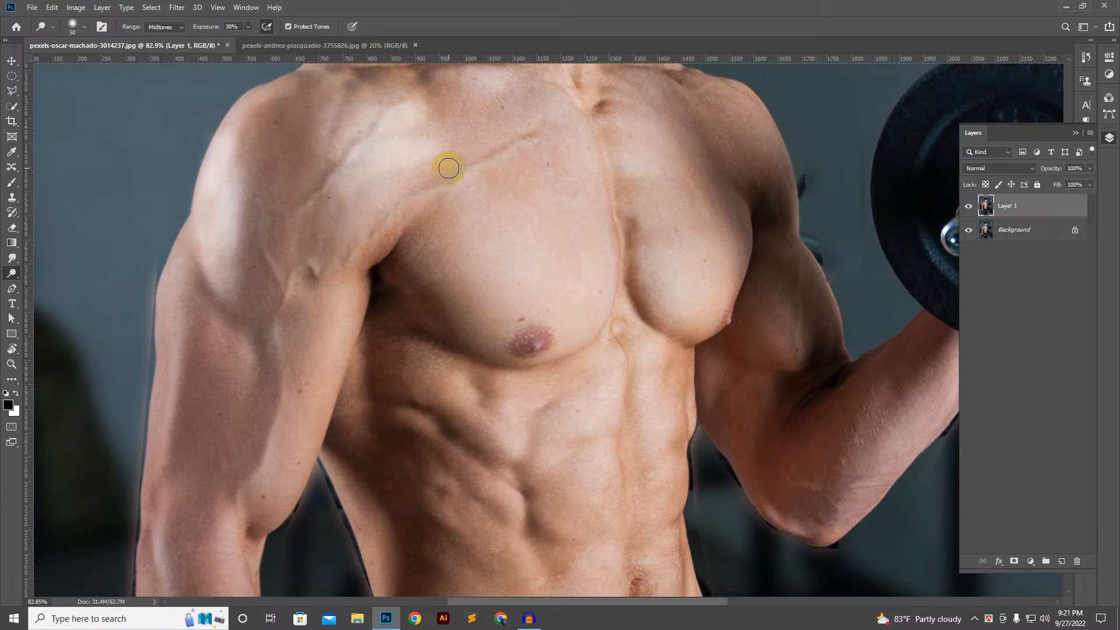
key("ctrl+z")
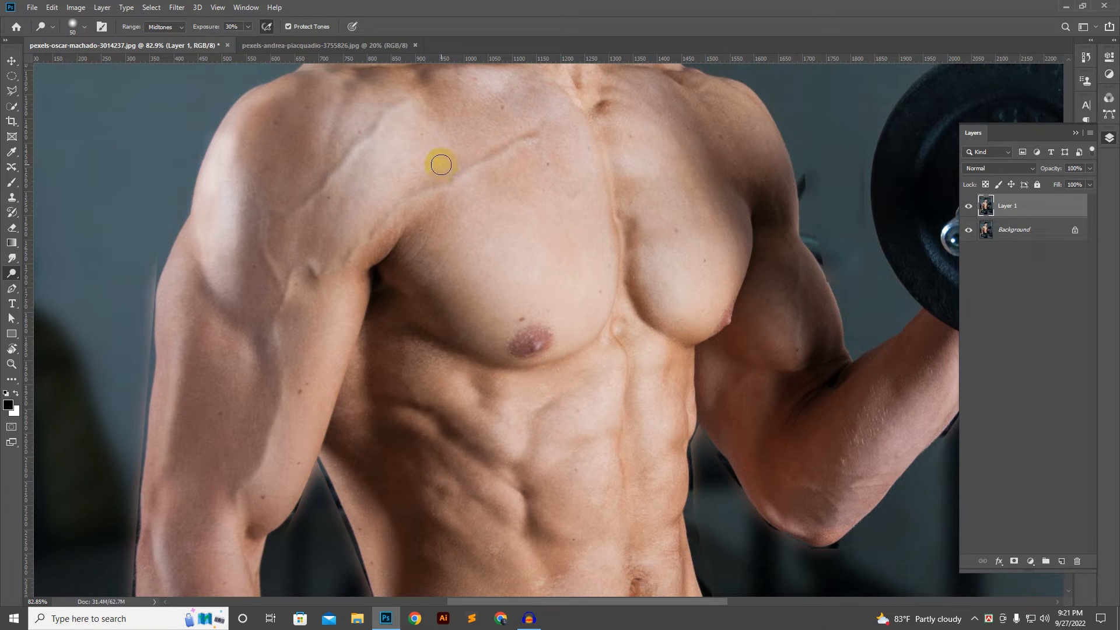
Step: Try dodging the outer edge of the near upper arm with the 50 px brush
scroll(441, 165, "down", 5)
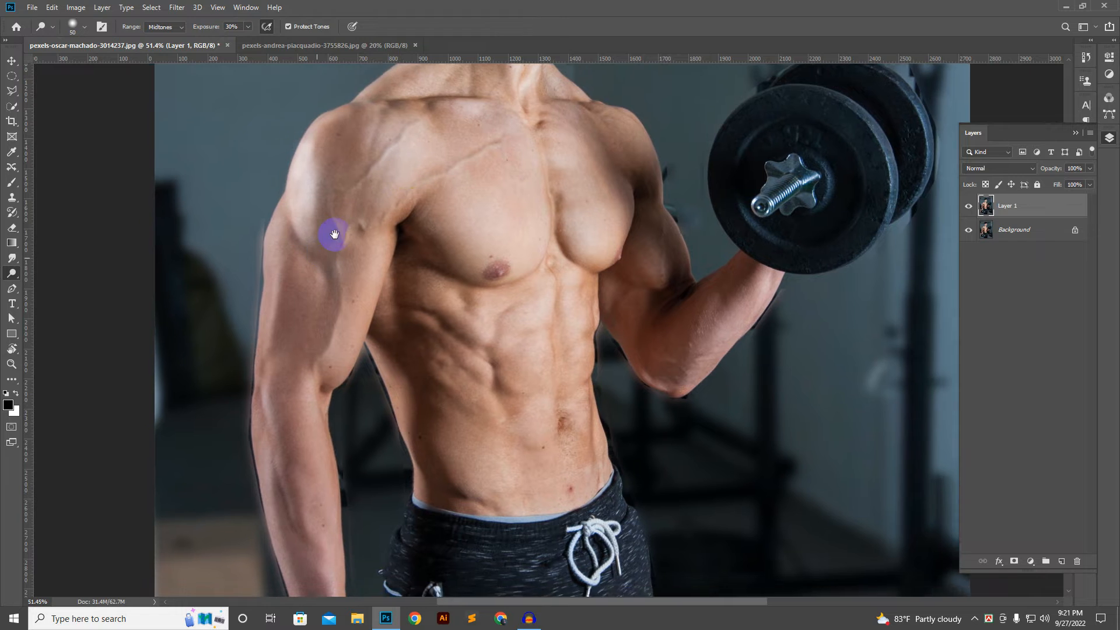
left_click_drag(334, 234, 400, 163)
scroll(400, 163, "up", 5)
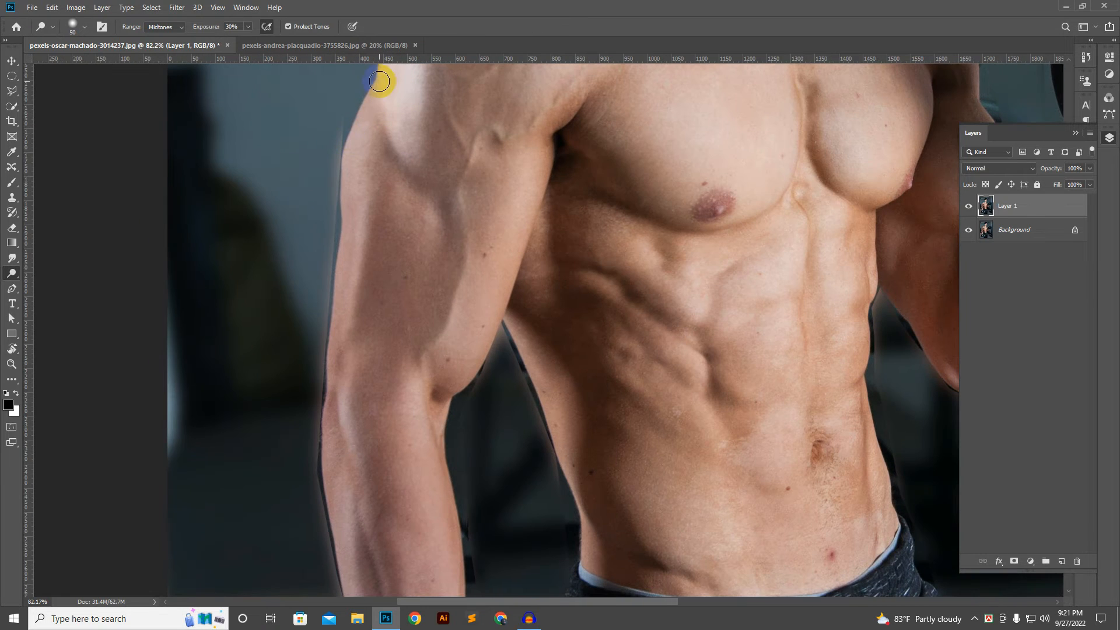
mouse_move(379, 80)
left_mouse_down()
mouse_move(343, 184)
mouse_move(348, 238)
left_mouse_up()
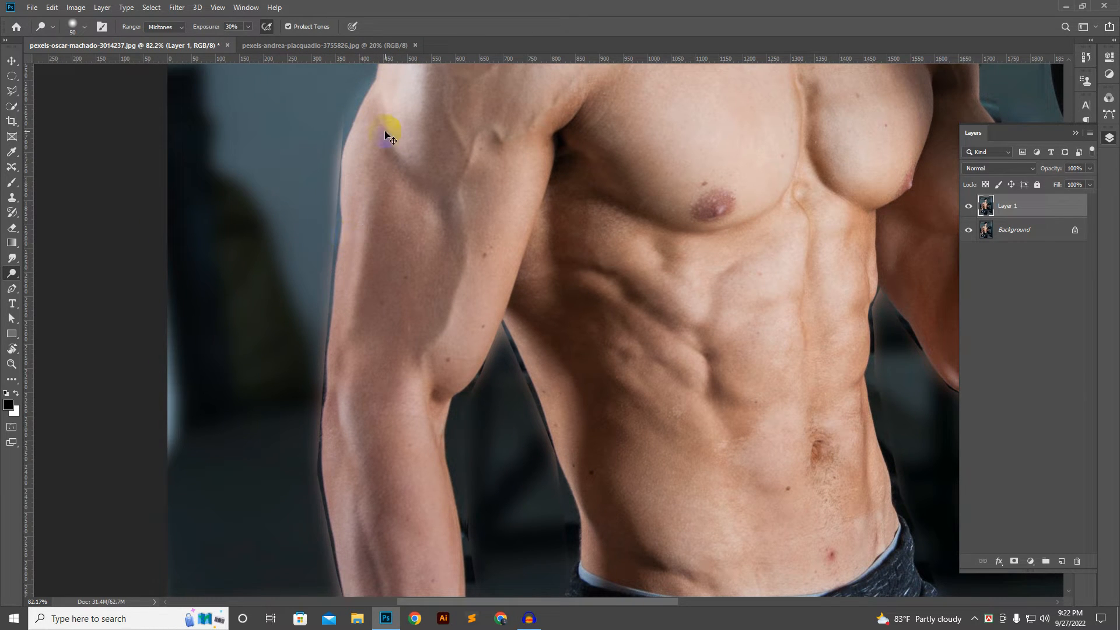
key("ctrl+z")
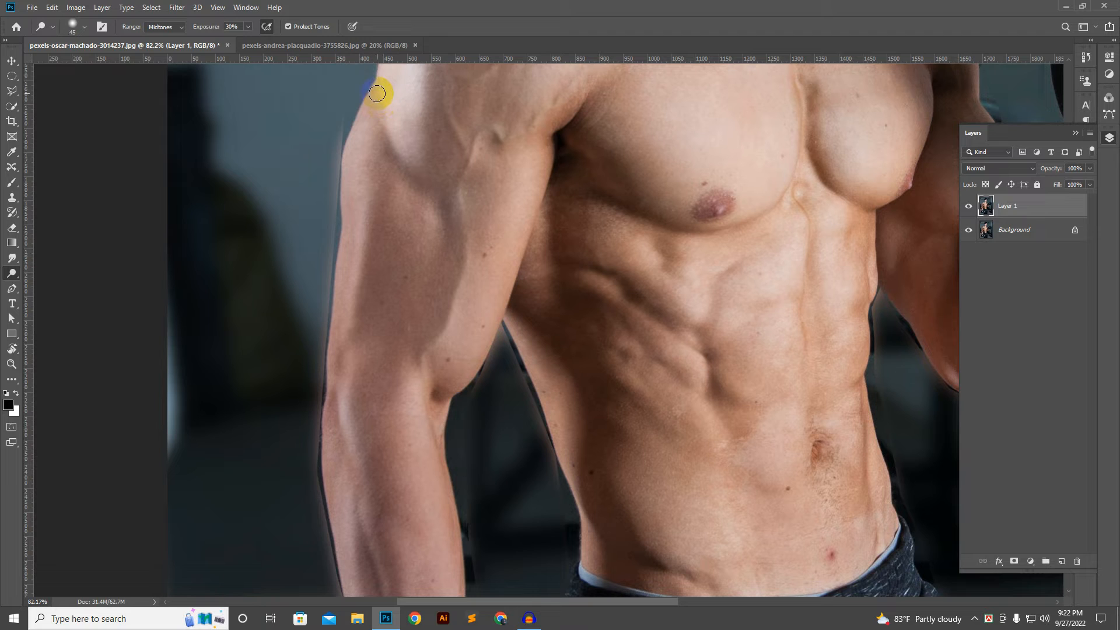
Step: Reduce the brush size to 35 px and dodge the outer edge of the near upper arm
left_click_drag(348, 160, 346, 213)
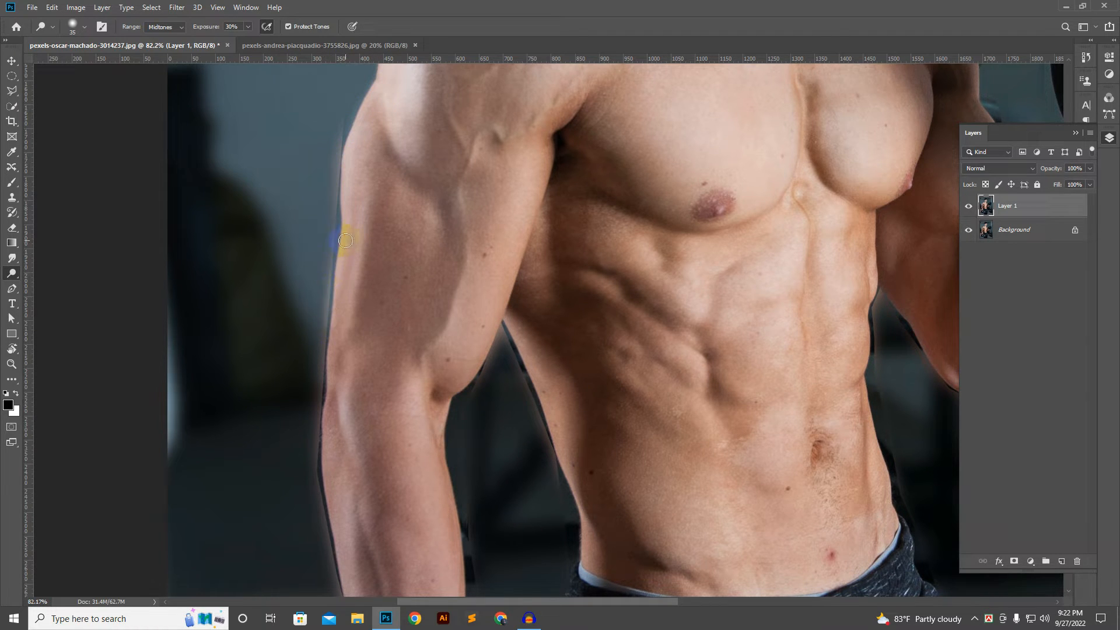
scroll(345, 241, "down", 3)
scroll(408, 162, "down", 2)
scroll(442, 182, "up", 3)
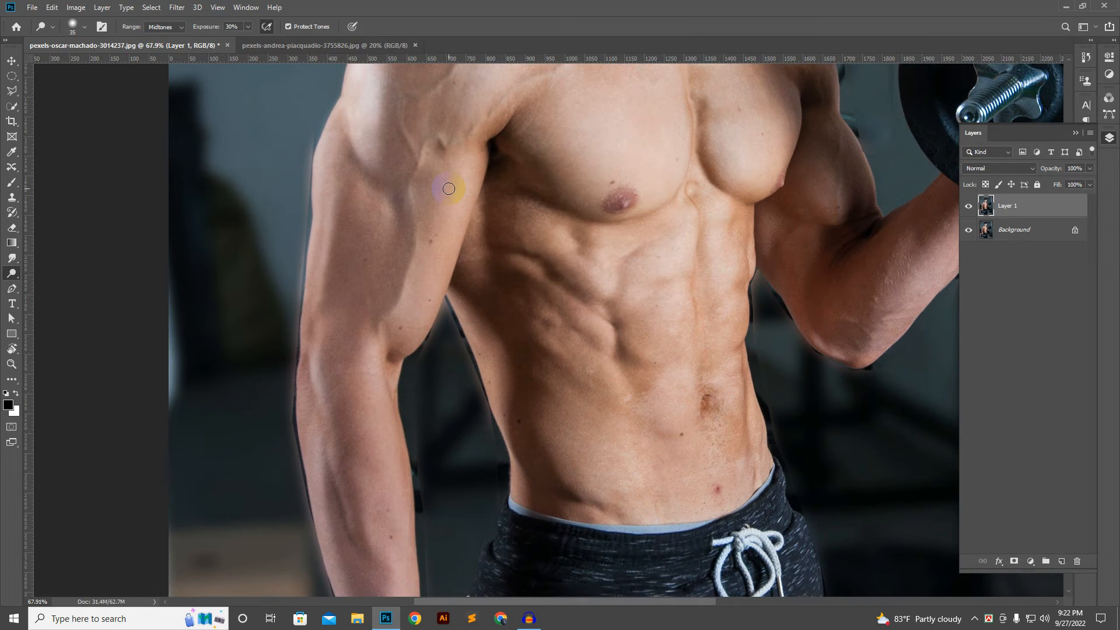
Step: Dodge the outer edge of the lowered forearm between the elbow and the wrist
left_click_drag(381, 305, 414, 126)
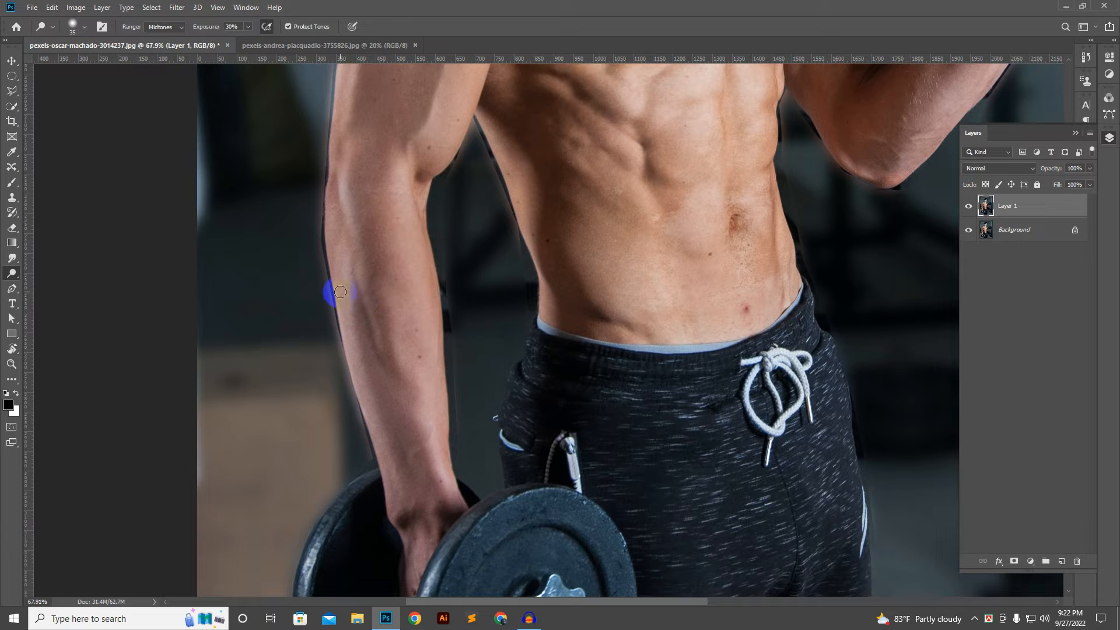
mouse_move(340, 292)
left_mouse_down()
mouse_move(332, 350)
mouse_move(330, 320)
mouse_move(341, 323)
left_mouse_up()
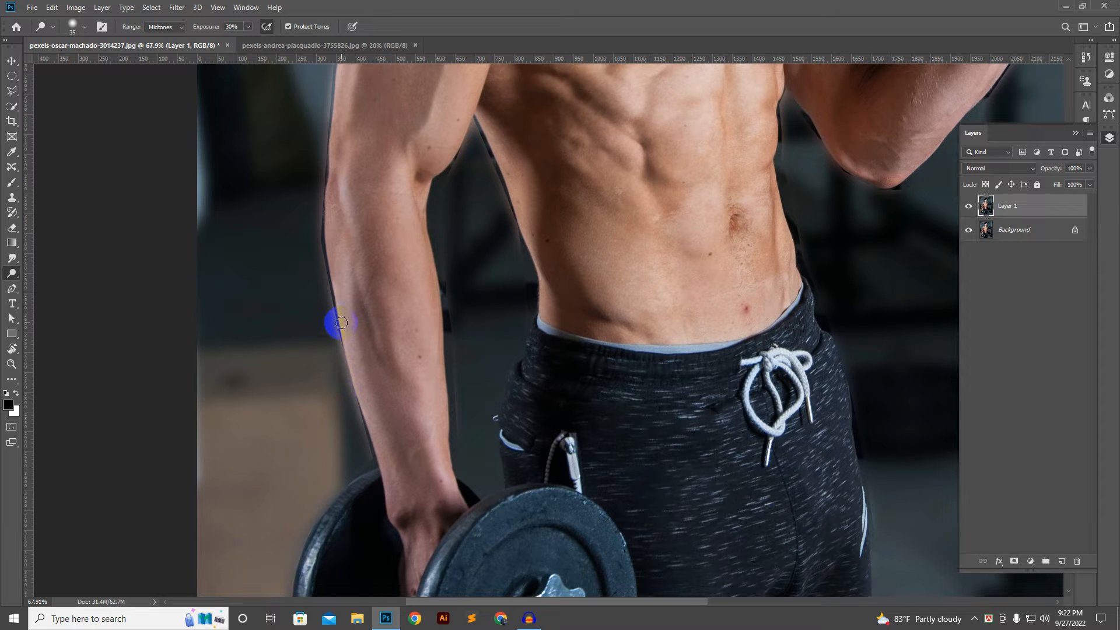
scroll(352, 281, "up", 2)
mouse_move(346, 283)
left_mouse_down()
mouse_move(338, 329)
mouse_move(345, 378)
mouse_move(392, 549)
mouse_move(377, 425)
mouse_move(351, 332)
left_mouse_up()
scroll(356, 333, "down", 1)
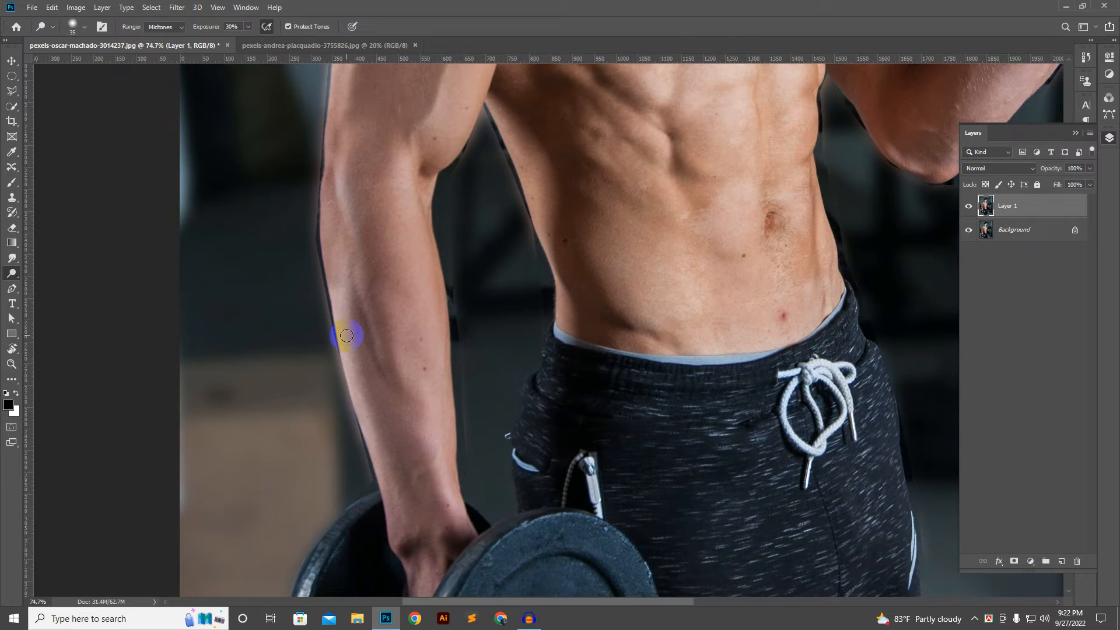
Step: Set the exposure to 16% and dodge the highlight along the inner side of the lowered forearm down to the wrist
mouse_move(394, 400)
left_mouse_down()
mouse_move(393, 315)
mouse_move(363, 359)
mouse_move(379, 443)
mouse_move(417, 383)
mouse_move(424, 327)
mouse_move(430, 387)
mouse_move(465, 439)
mouse_move(453, 387)
left_mouse_up()
key("ctrl+z")
scroll(454, 379, "up", 4)
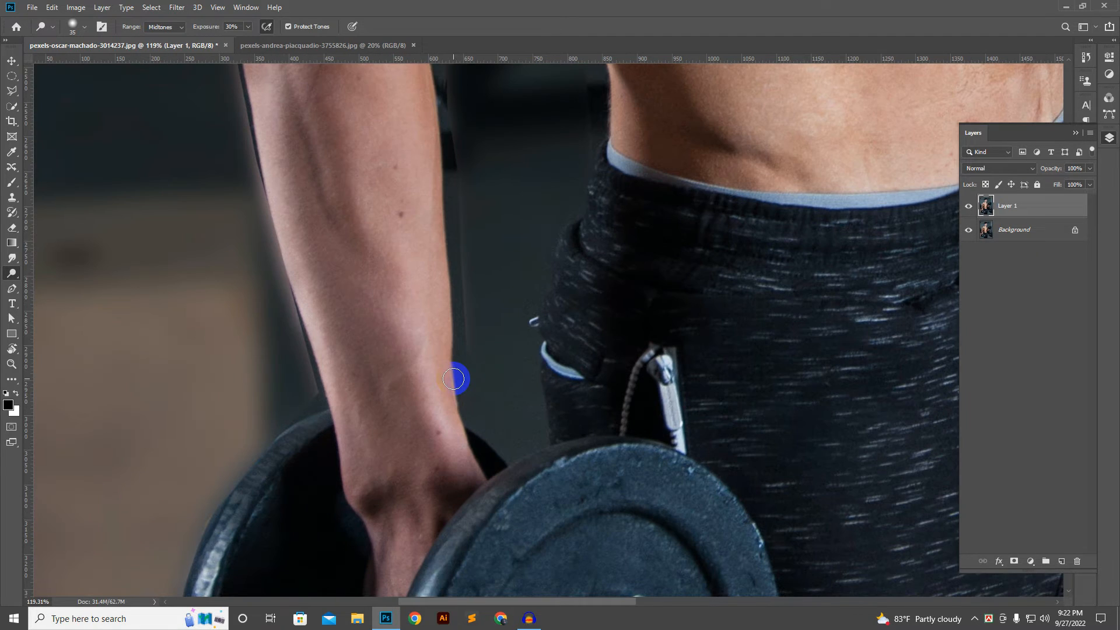
left_click(238, 26)
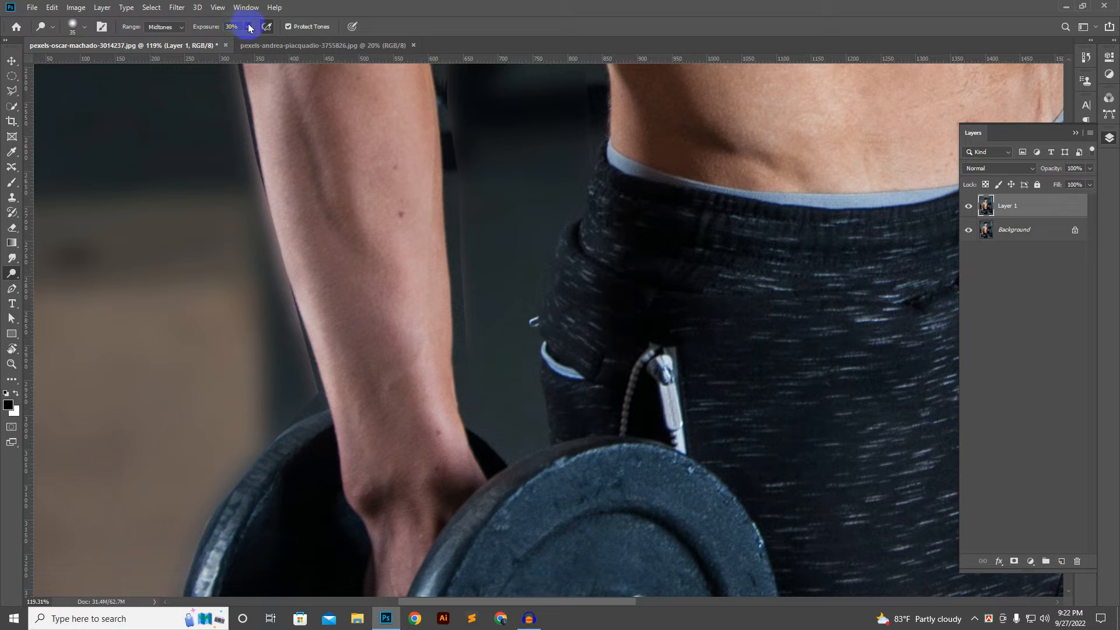
left_click(249, 27)
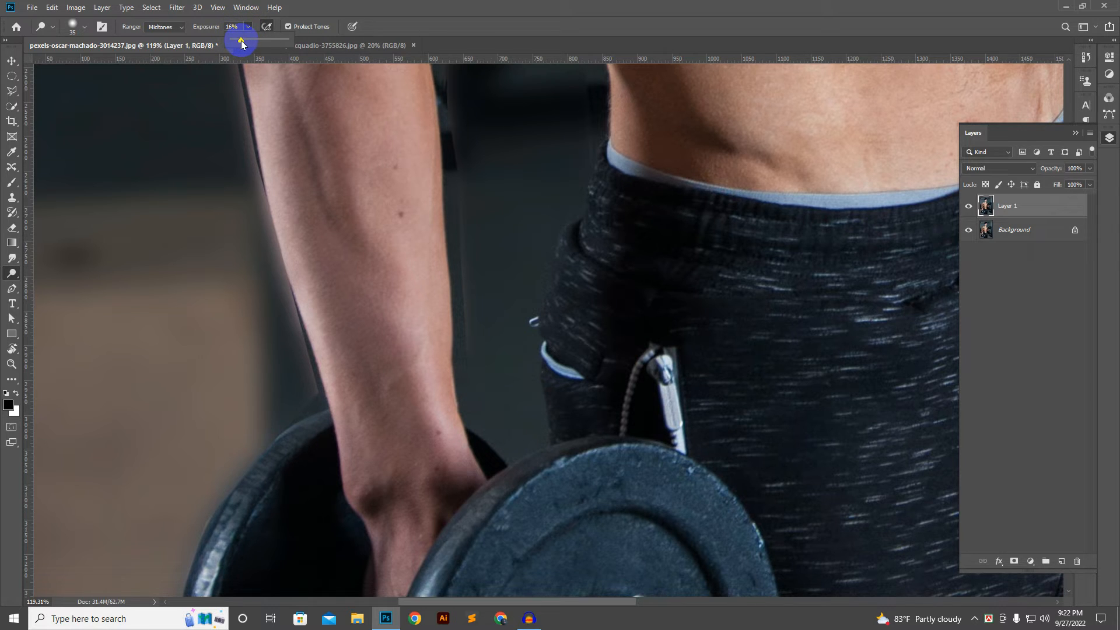
left_click_drag(241, 41, 241, 41)
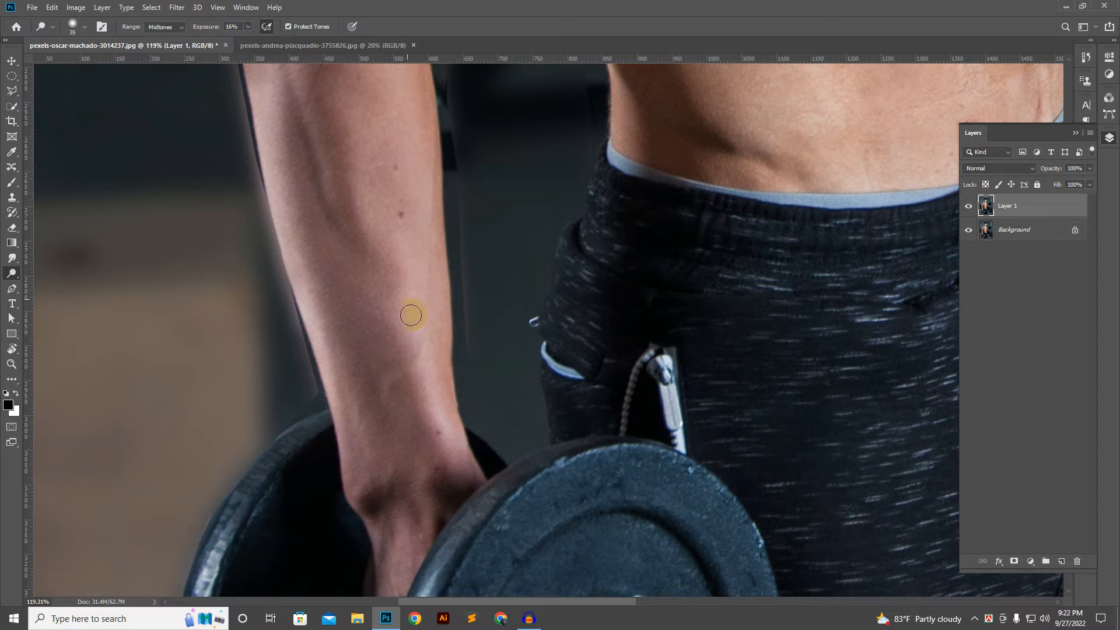
left_click_drag(411, 315, 461, 450)
left_click_drag(412, 313, 466, 435)
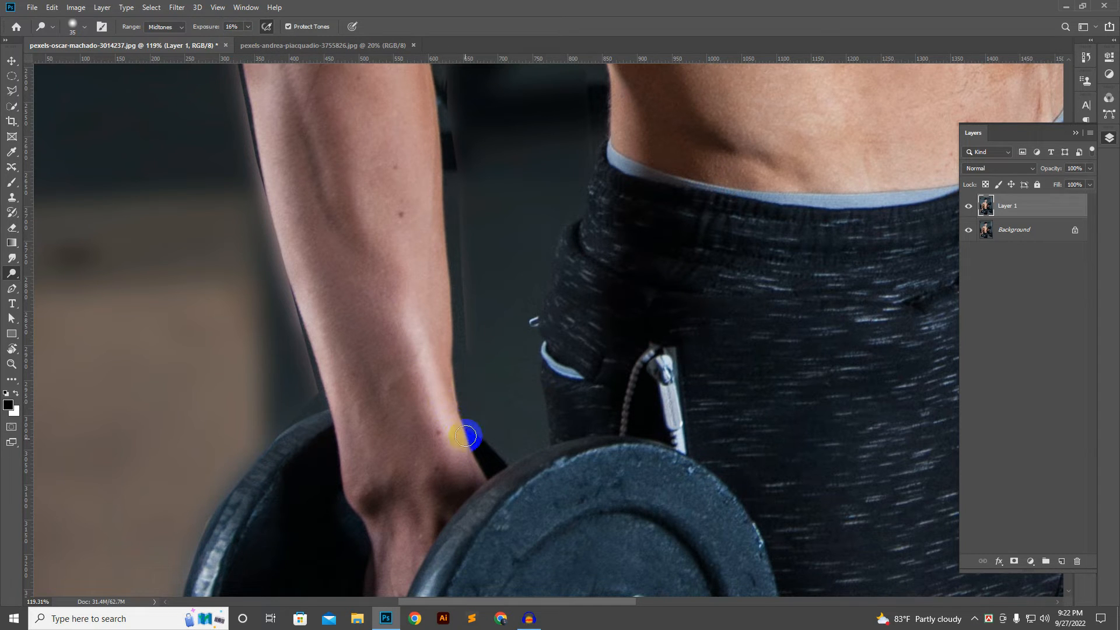
key("ctrl+z")
left_click_drag(413, 335, 458, 465)
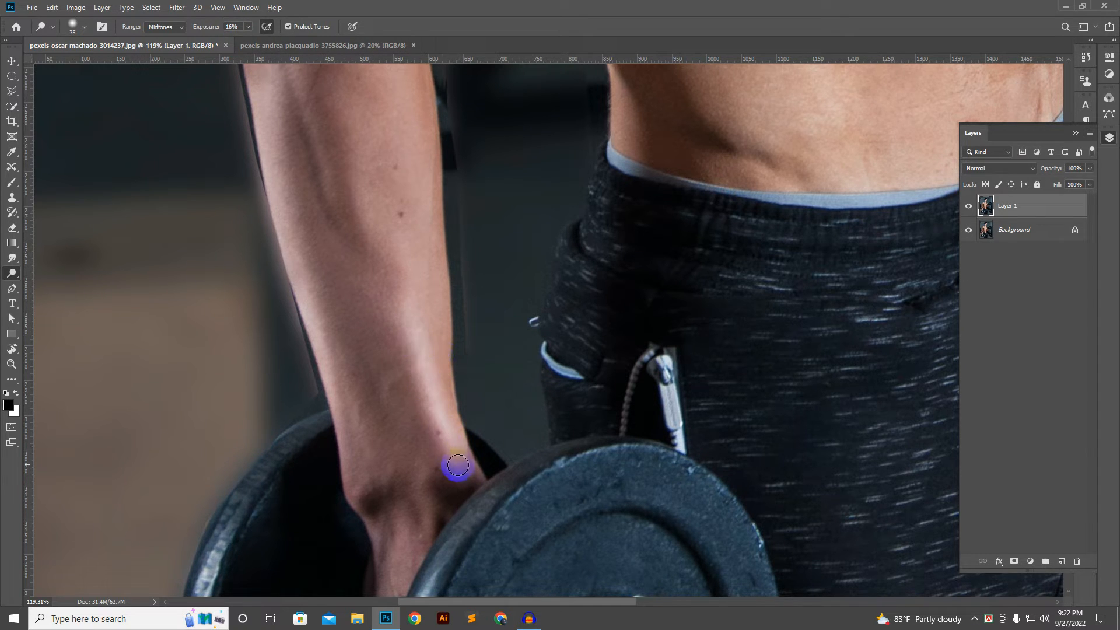
Step: Dodge the outer side of the lowered forearm just below the elbow
scroll(460, 346, "down", 7)
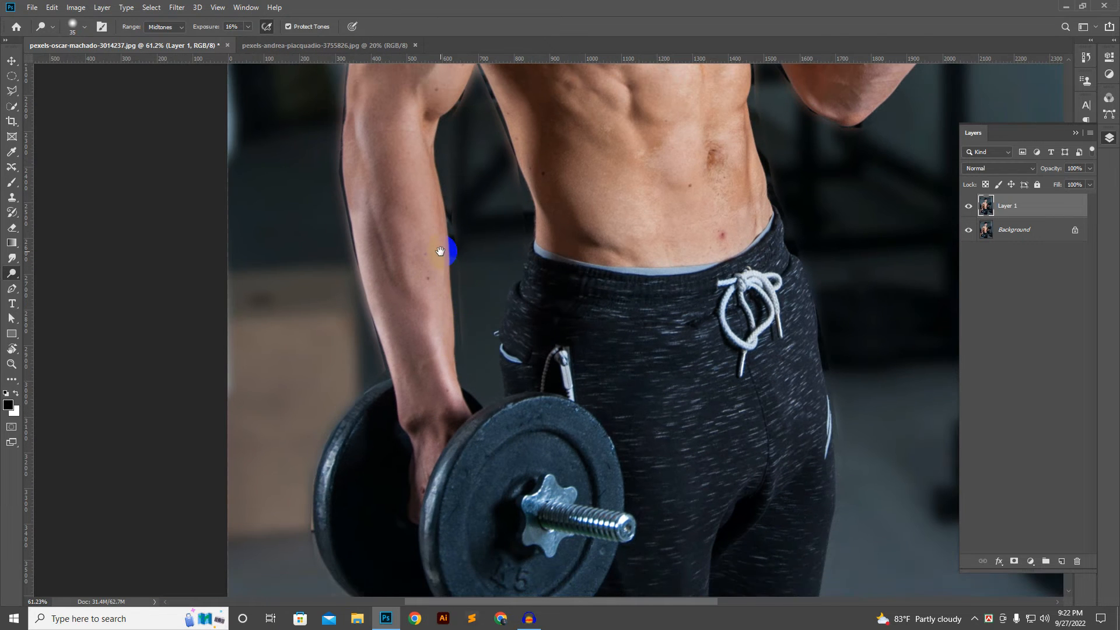
left_click_drag(440, 250, 401, 313)
scroll(342, 167, "up", 2)
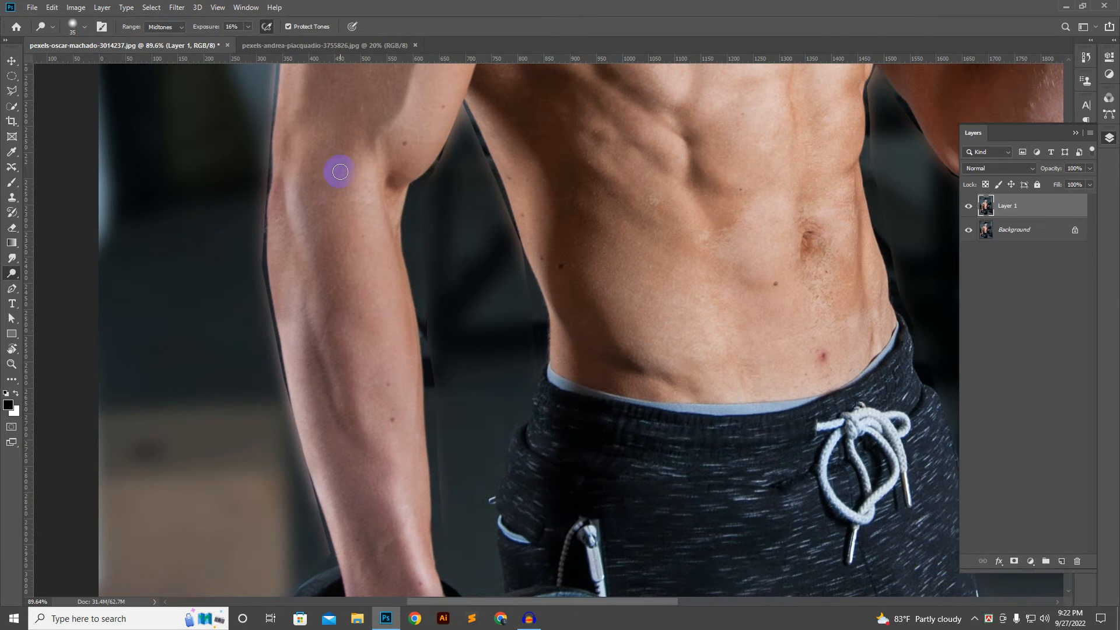
left_click_drag(290, 180, 289, 182)
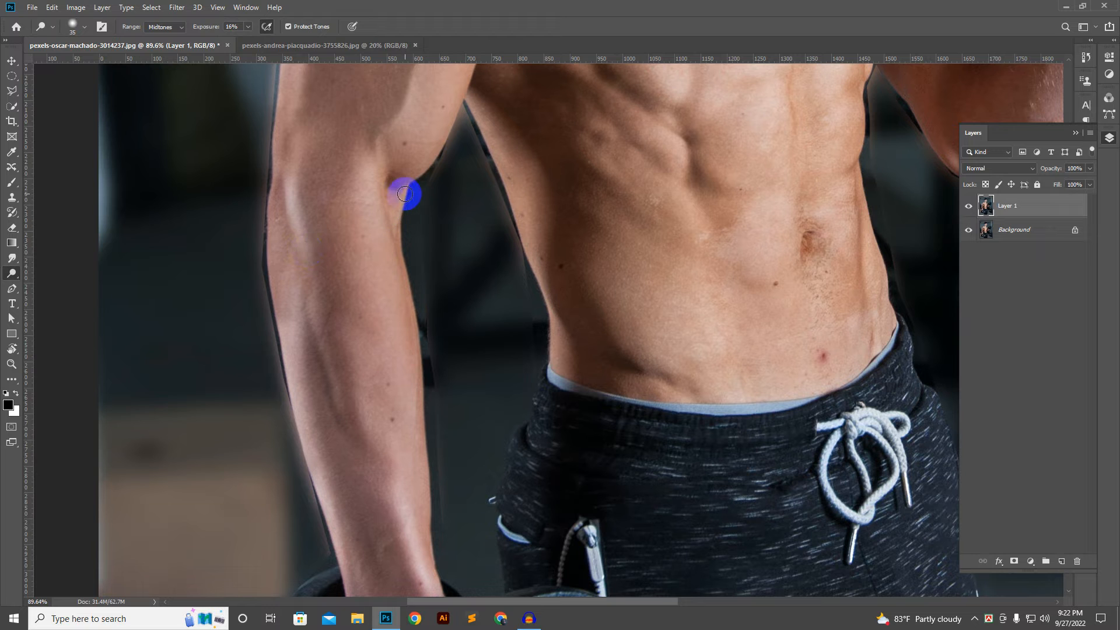
Step: Examine the dodged highlights across the man's arm, torso, shoulder and neck at different magnifications
scroll(406, 185, "down", 3)
left_click_drag(494, 207, 436, 393)
scroll(558, 217, "up", 3)
left_click_drag(603, 147, 575, 288)
scroll(585, 258, "down", 3)
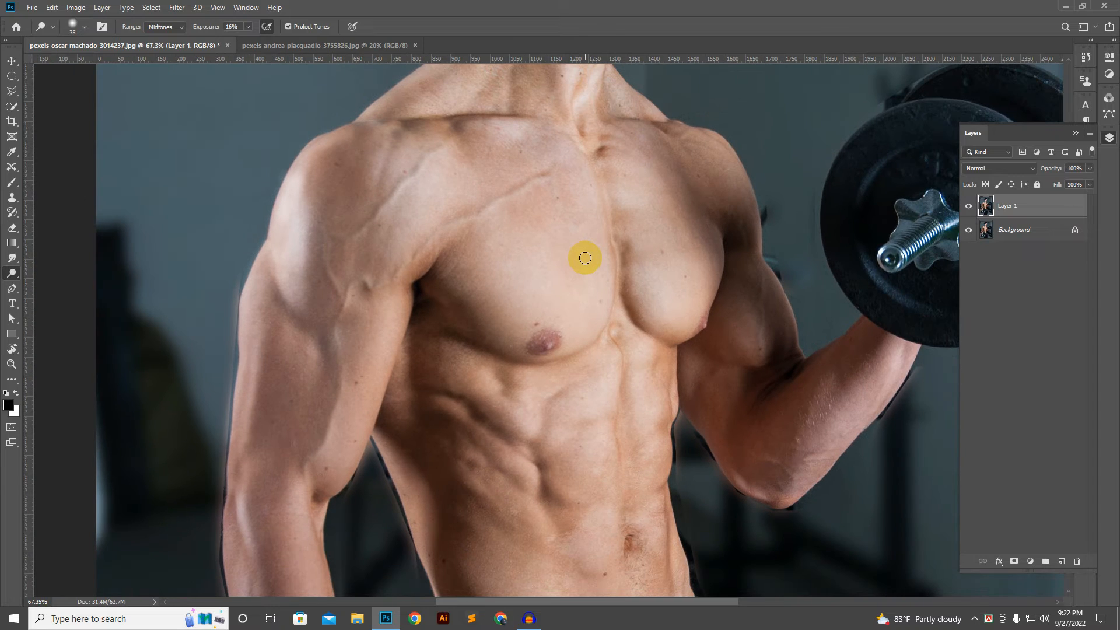
scroll(596, 265, "down", 3)
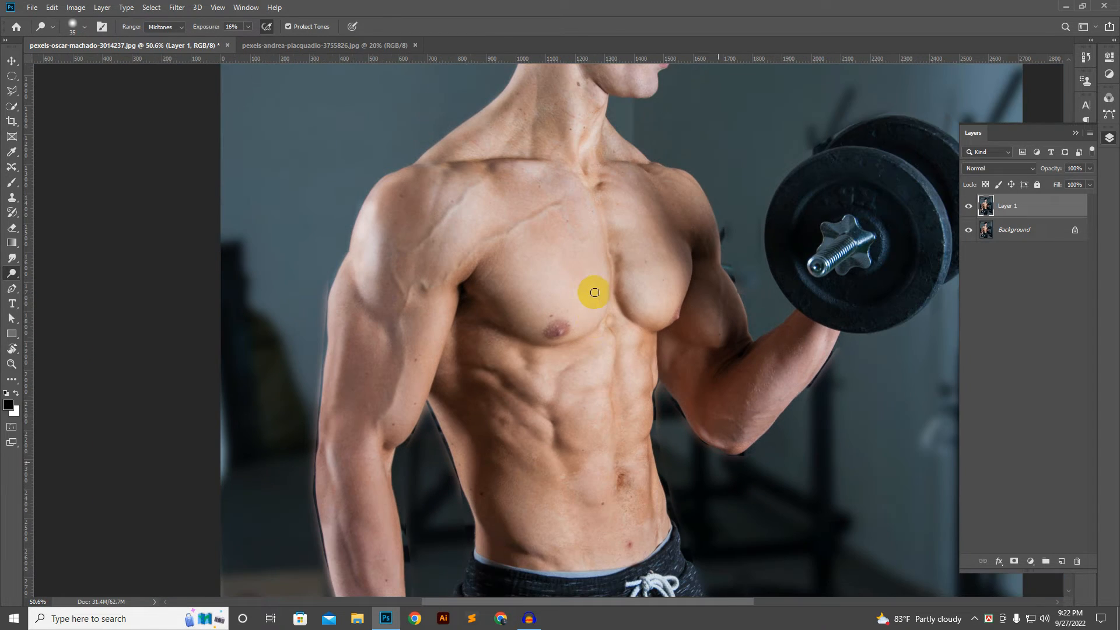
left_click_drag(592, 357, 592, 245)
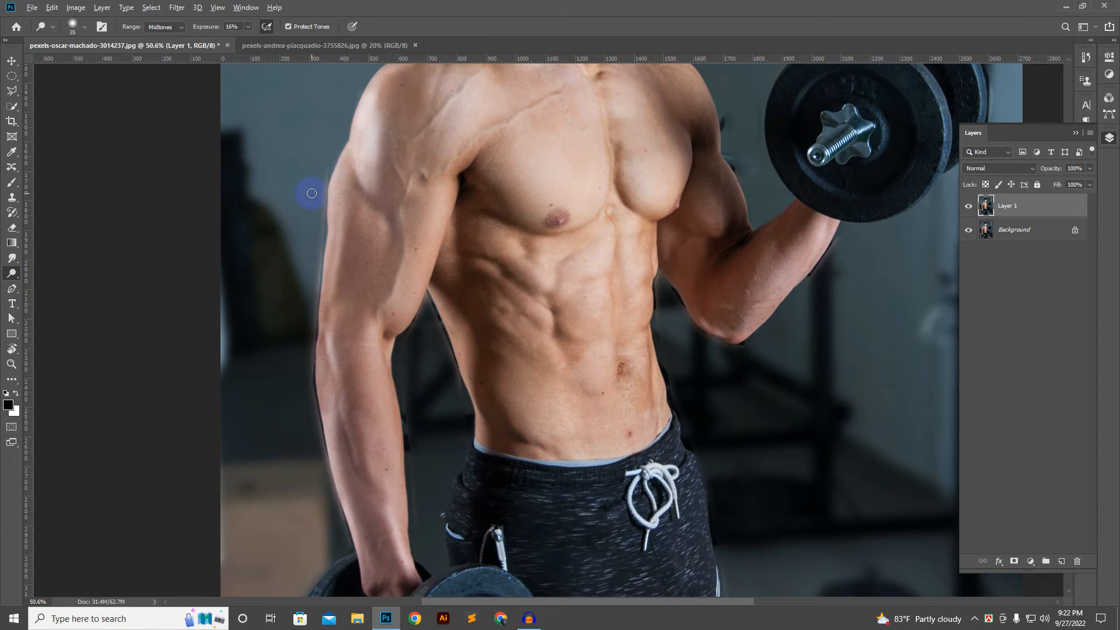
scroll(311, 193, "up", 2)
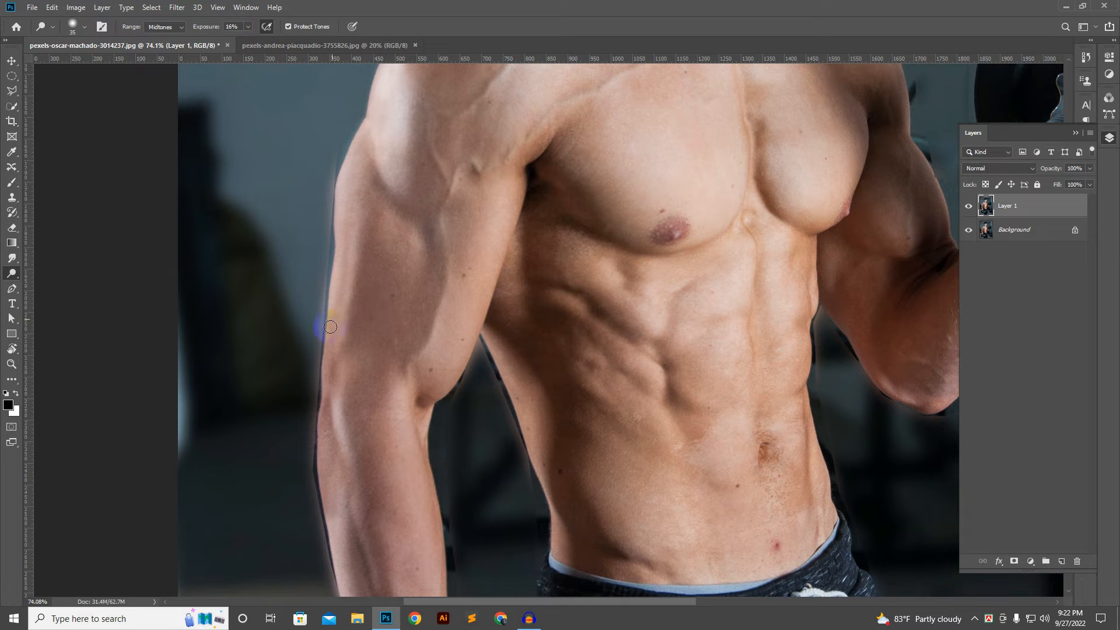
scroll(430, 255, "down", 2)
left_click_drag(609, 285, 604, 398)
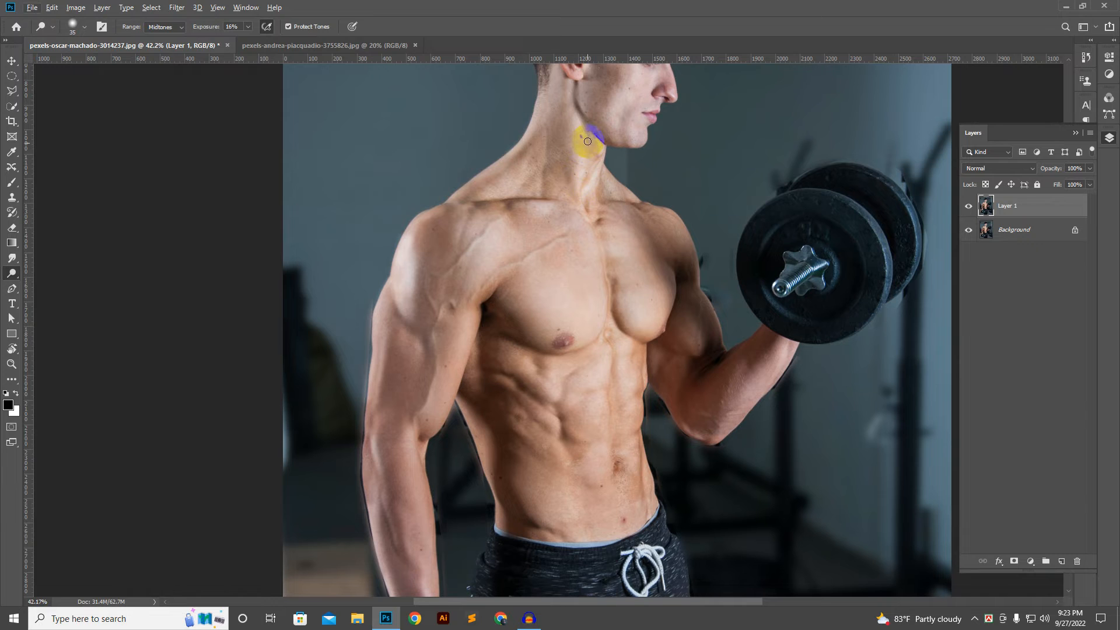
scroll(588, 141, "up", 2)
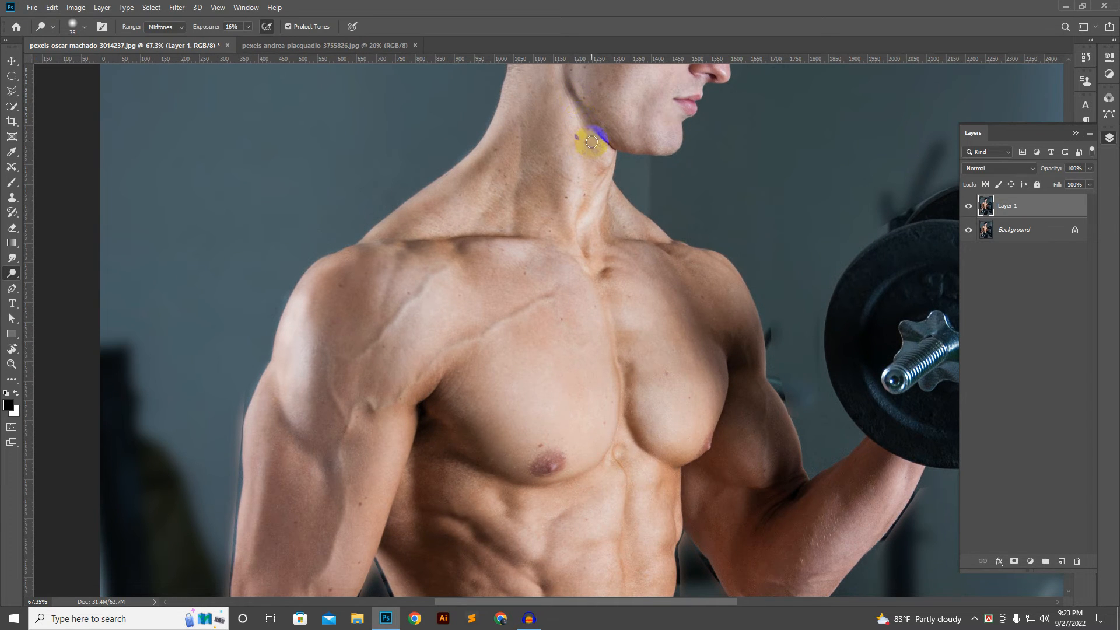
mouse_move(622, 153)
left_mouse_down()
mouse_move(609, 212)
mouse_move(616, 182)
mouse_move(582, 234)
mouse_move(567, 180)
mouse_move(588, 238)
left_mouse_up()
scroll(588, 236, "down", 3)
left_click_drag(646, 303, 601, 350)
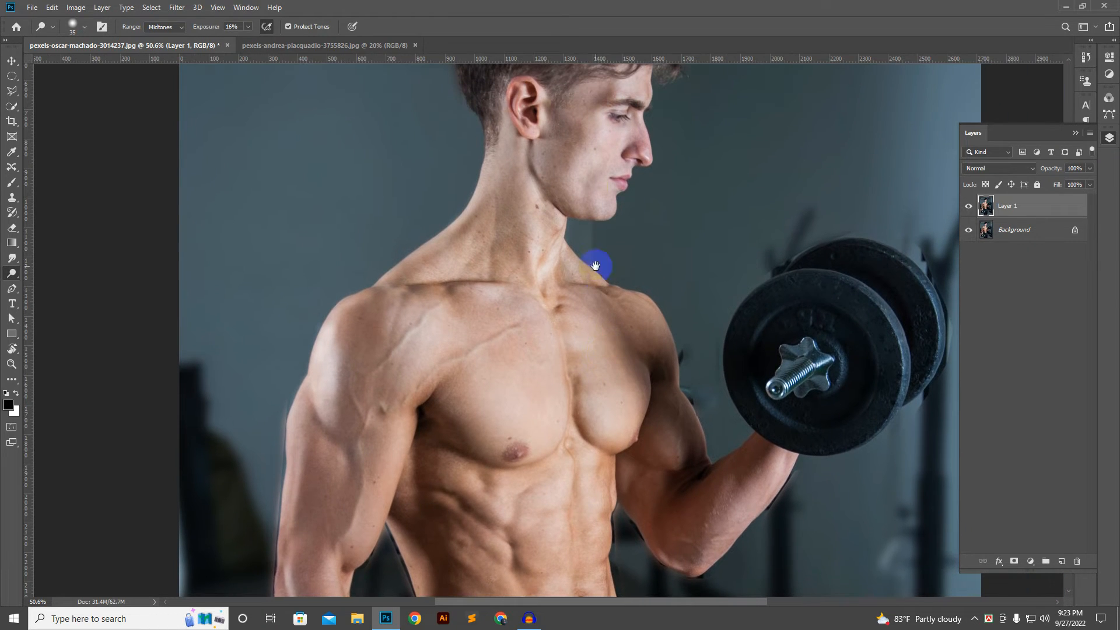
Step: Dodge the skin behind the ear and down the side of the neck at the 16% exposure
left_click_drag(586, 152, 583, 197)
scroll(502, 172, "up", 6)
left_click_drag(504, 135, 504, 178)
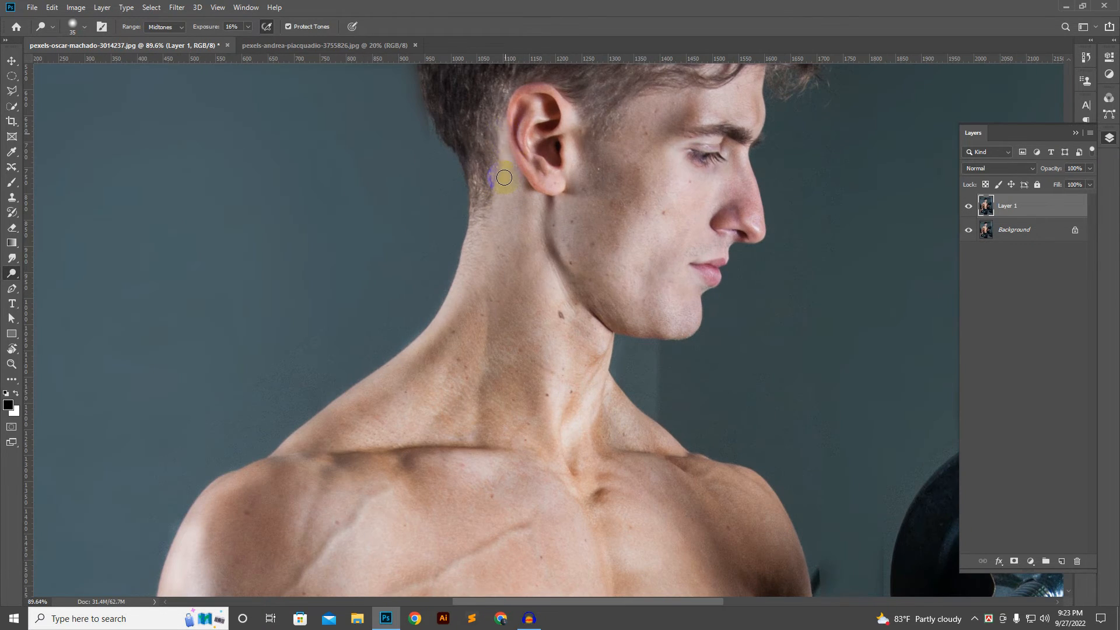
scroll(527, 200, "down", 3)
scroll(526, 199, "up", 3)
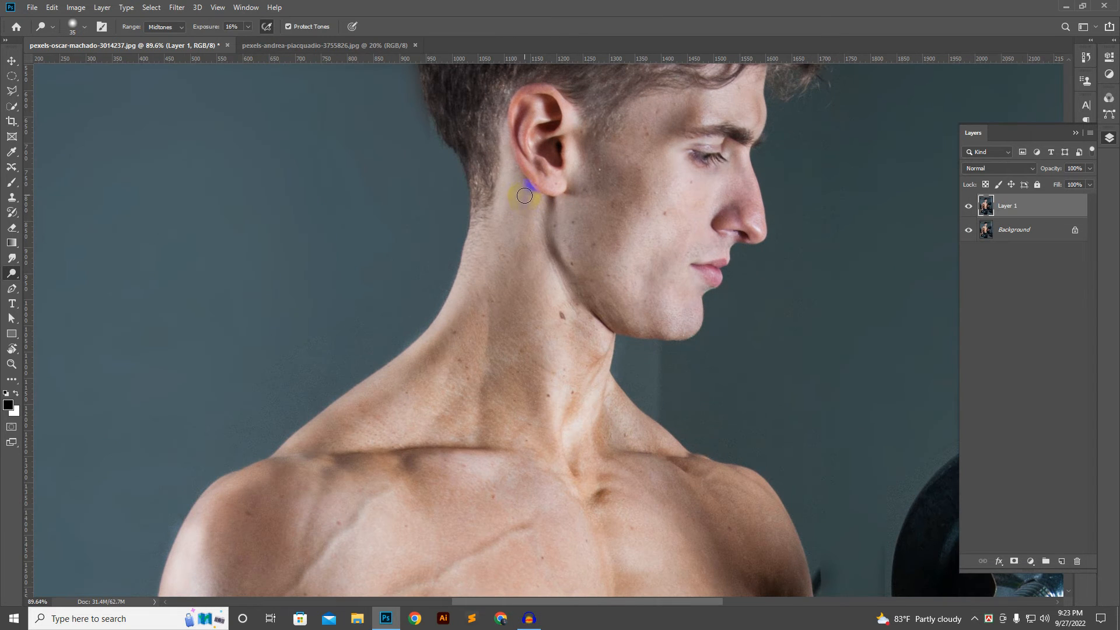
left_click_drag(516, 222, 504, 259)
left_click_drag(510, 213, 500, 278)
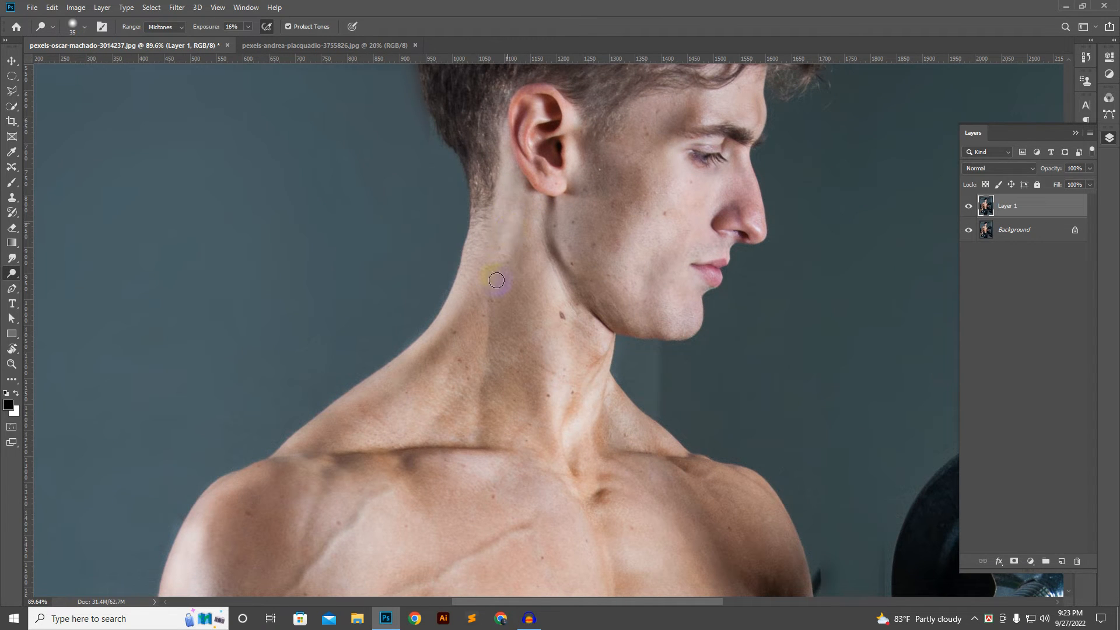
scroll(502, 274, "down", 4)
left_click_drag(532, 317, 529, 222)
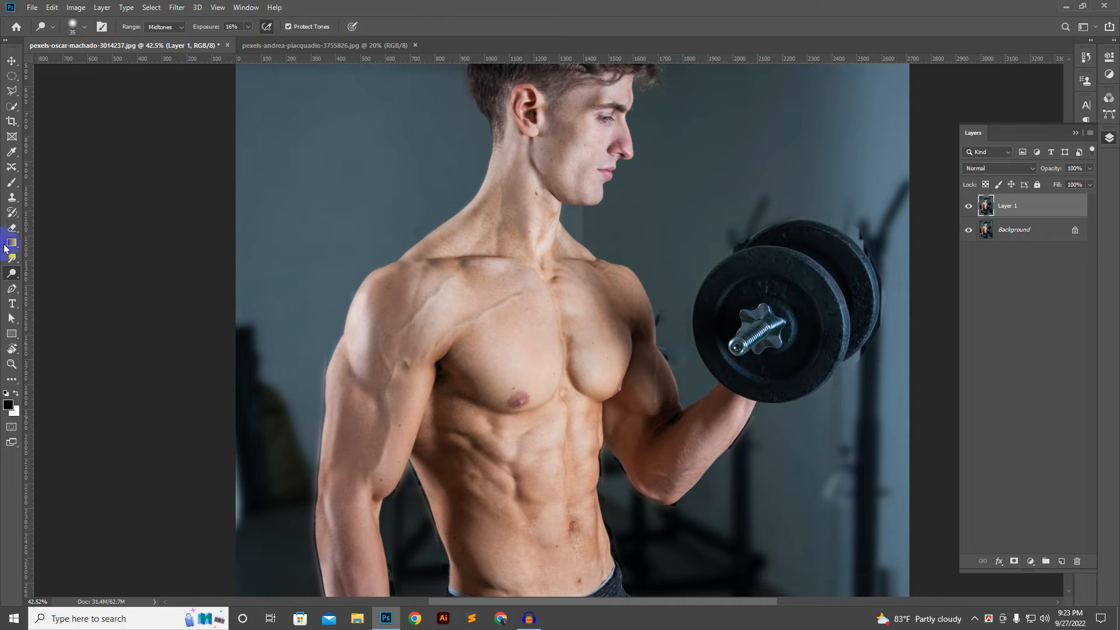
mouse_move(10, 282)
left_mouse_down()
mouse_move(63, 259)
mouse_move(73, 273)
left_mouse_up()
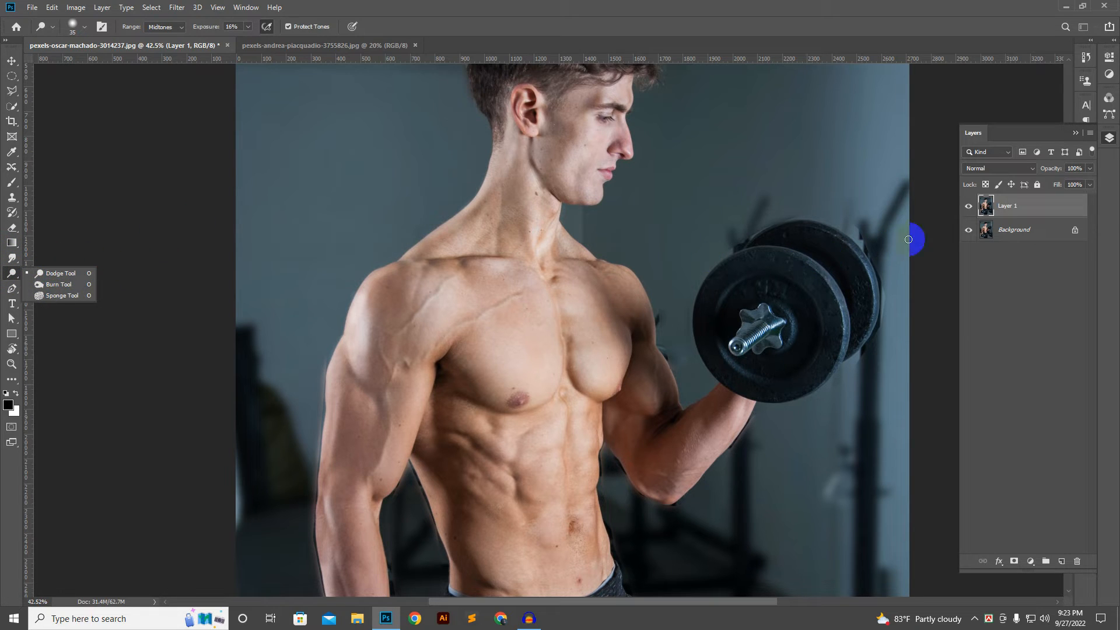
left_click(1007, 220)
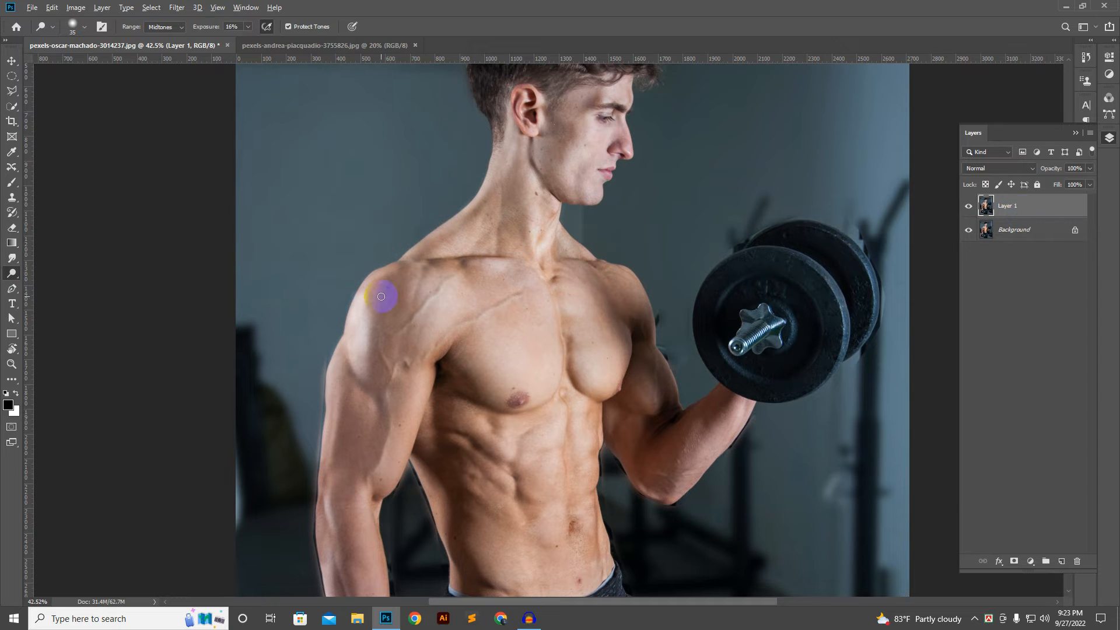
Step: Using the Burn tool at 24% exposure, darken the creases between the ribs and along the outer edge of the abs
scroll(382, 295, "up", 2)
mouse_move(19, 279)
left_mouse_down()
mouse_move(52, 275)
mouse_move(52, 286)
left_mouse_up()
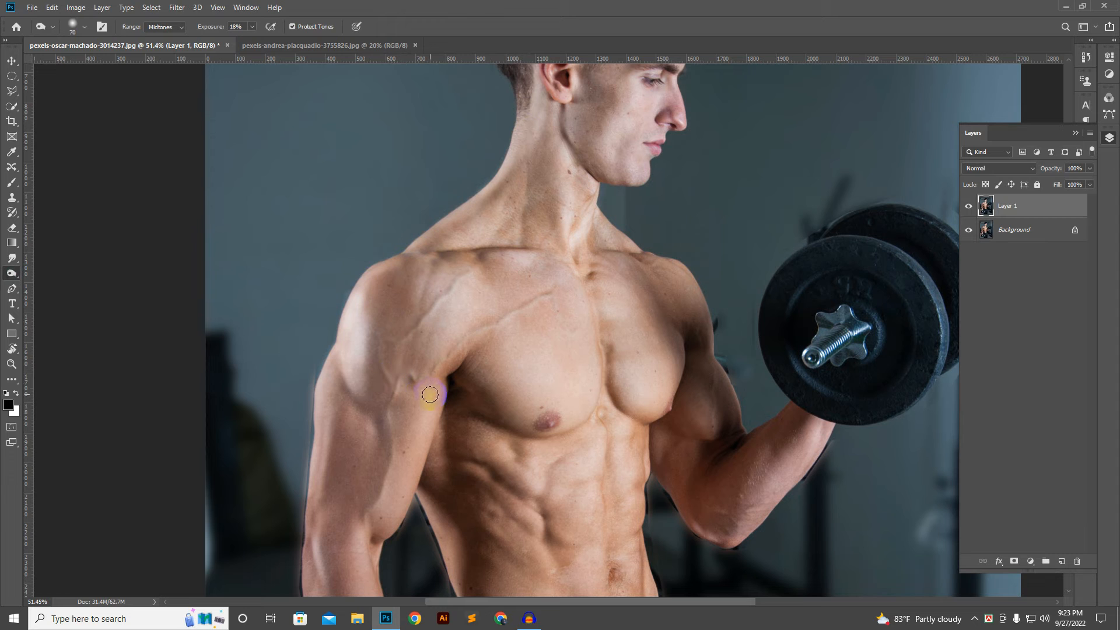
scroll(429, 394, "down", 2)
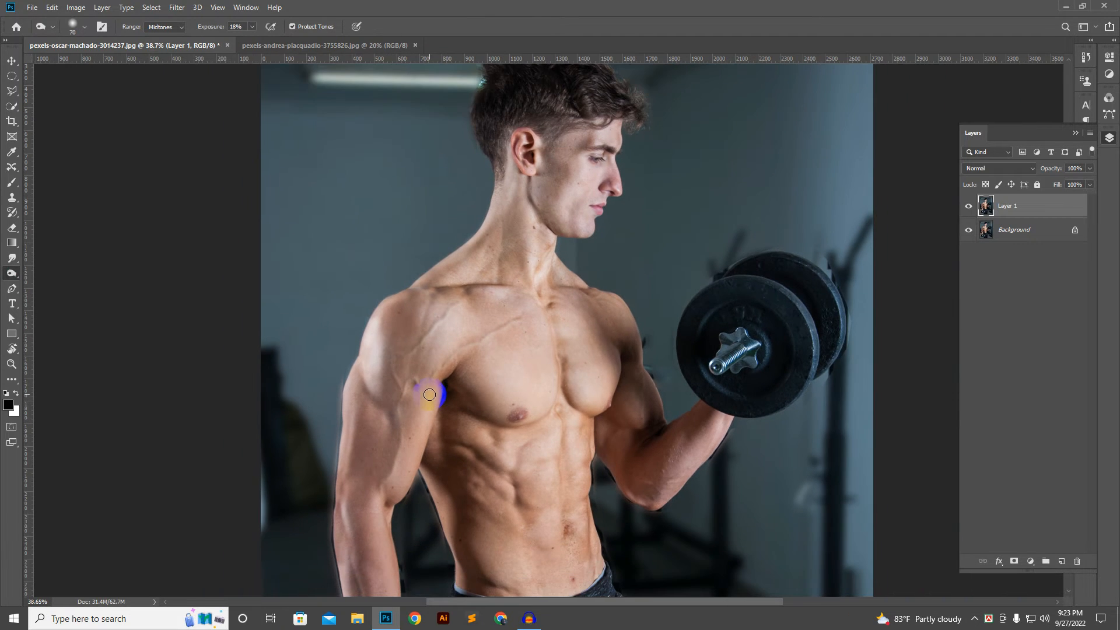
left_click(252, 27)
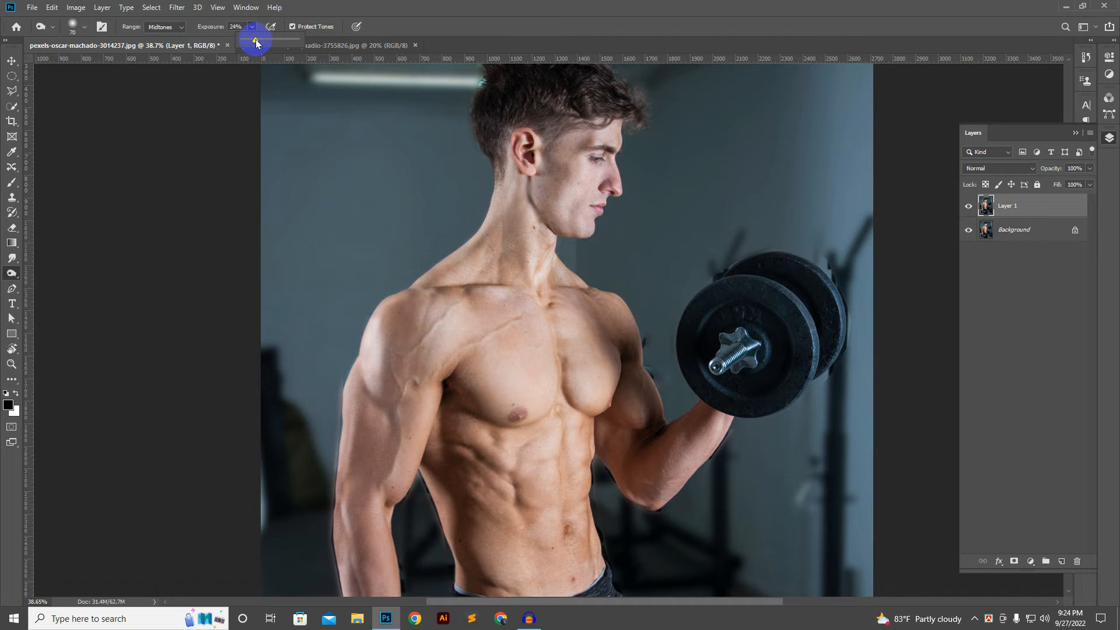
left_click_drag(256, 42, 257, 43)
scroll(506, 375, "up", 2)
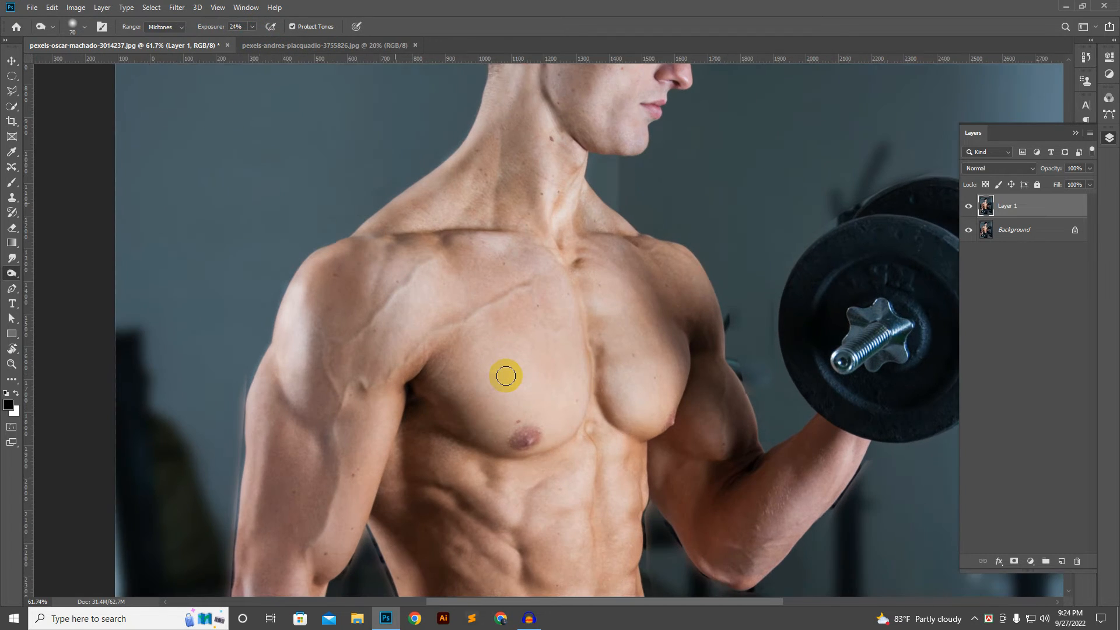
left_click_drag(521, 445, 514, 259)
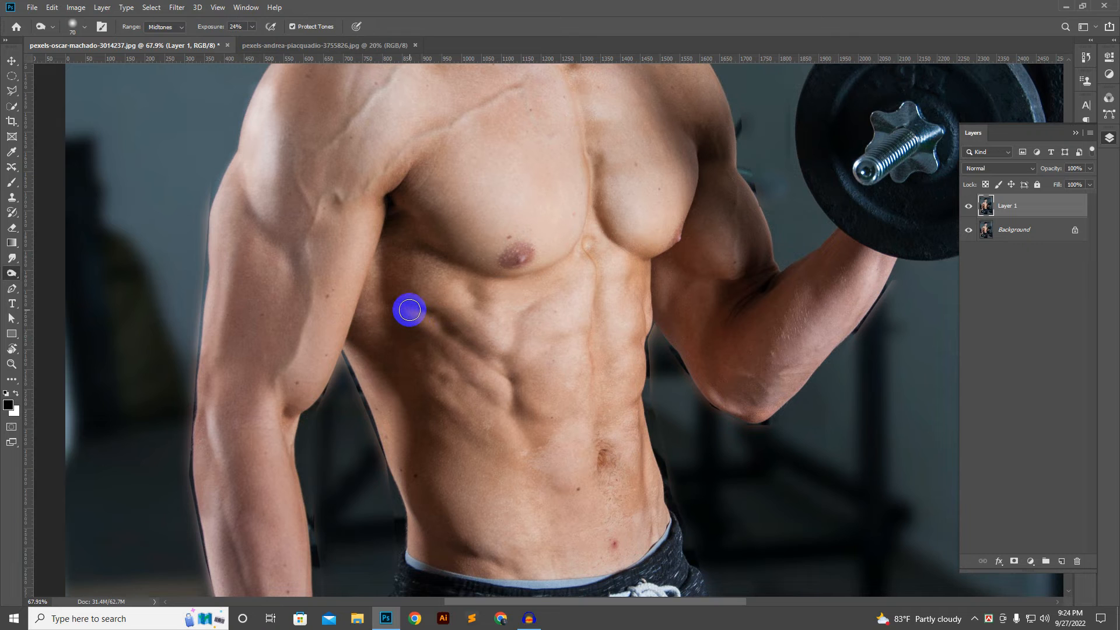
mouse_move(410, 309)
left_mouse_down()
mouse_move(503, 364)
mouse_move(471, 344)
mouse_move(504, 367)
mouse_move(521, 416)
left_mouse_up()
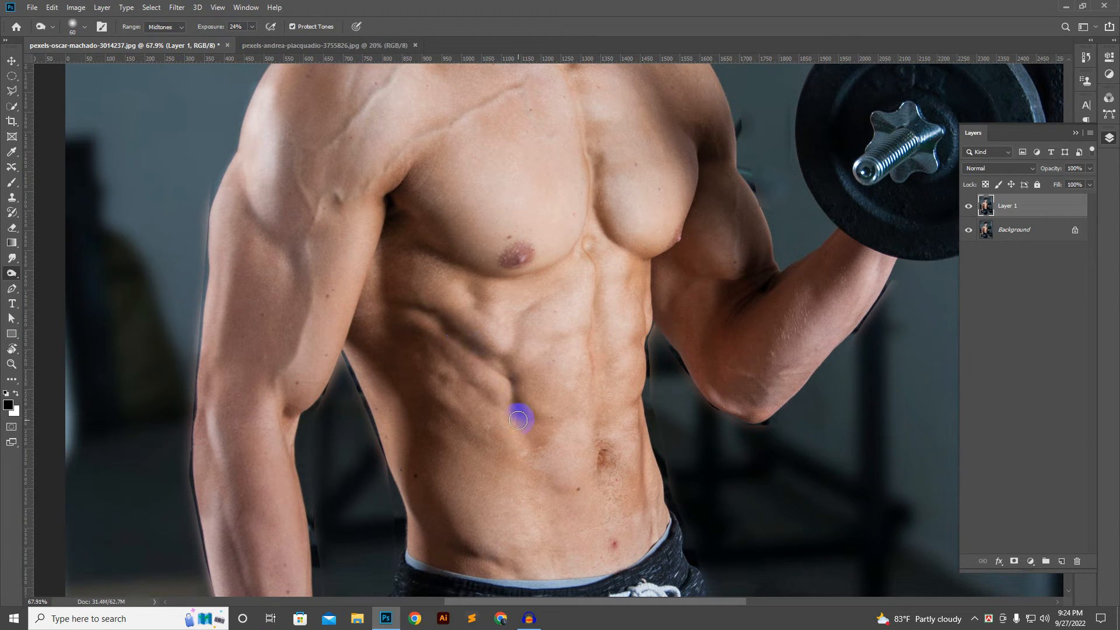
mouse_move(434, 352)
left_mouse_down()
mouse_move(475, 394)
mouse_move(513, 407)
left_mouse_up()
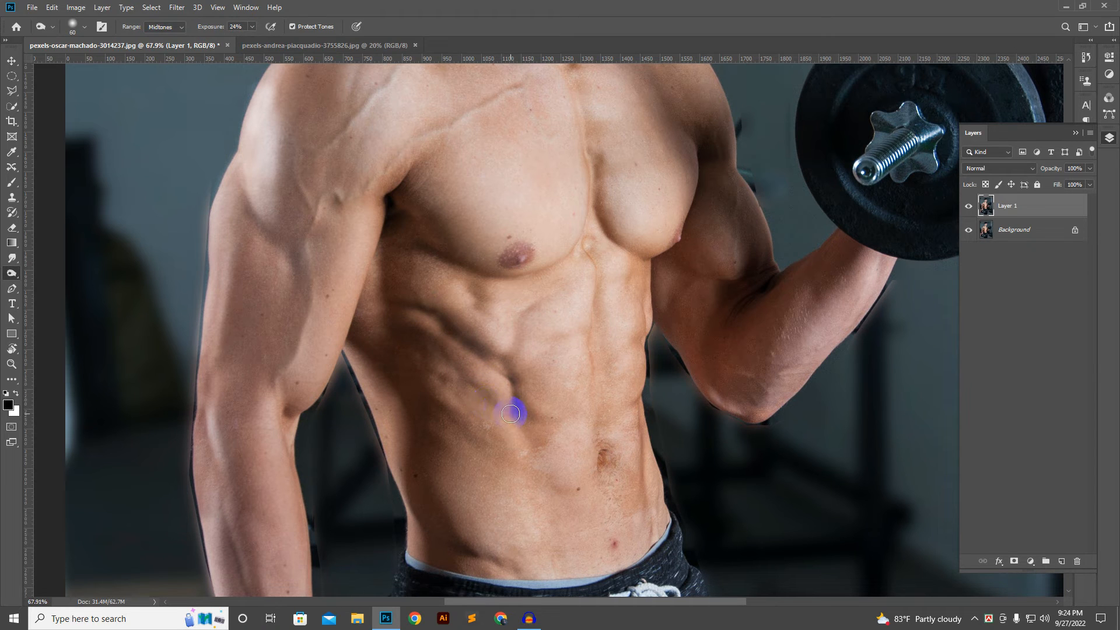
left_click_drag(422, 374, 473, 428)
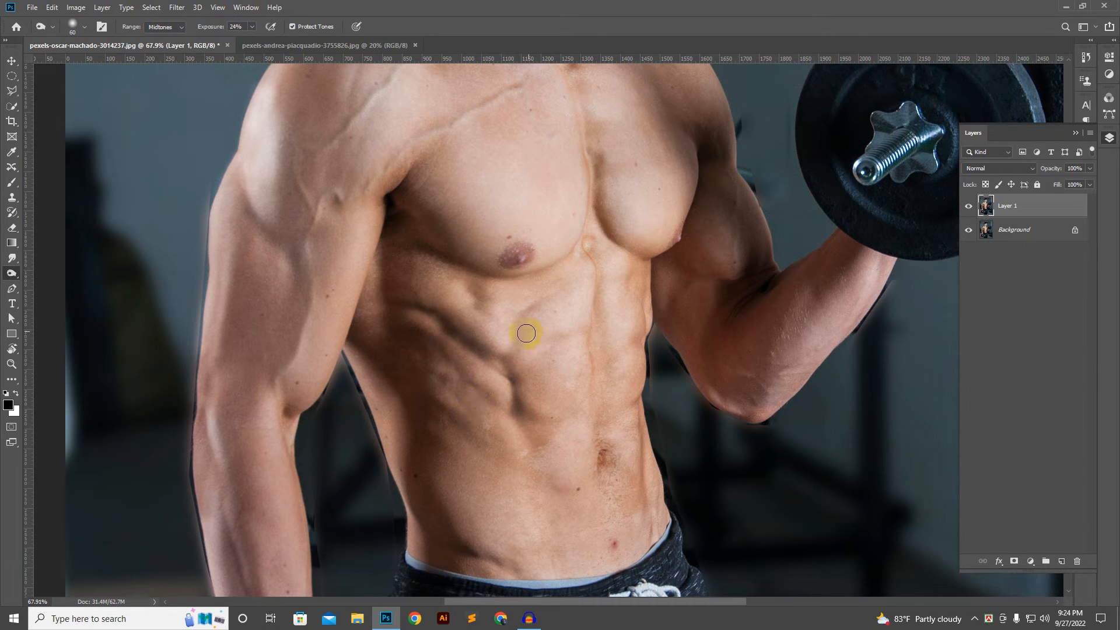
Step: Burn the contours of the abs, the waist edge on the raised-arm side and the lower abdomen above the waistband
left_click_drag(524, 329, 521, 380)
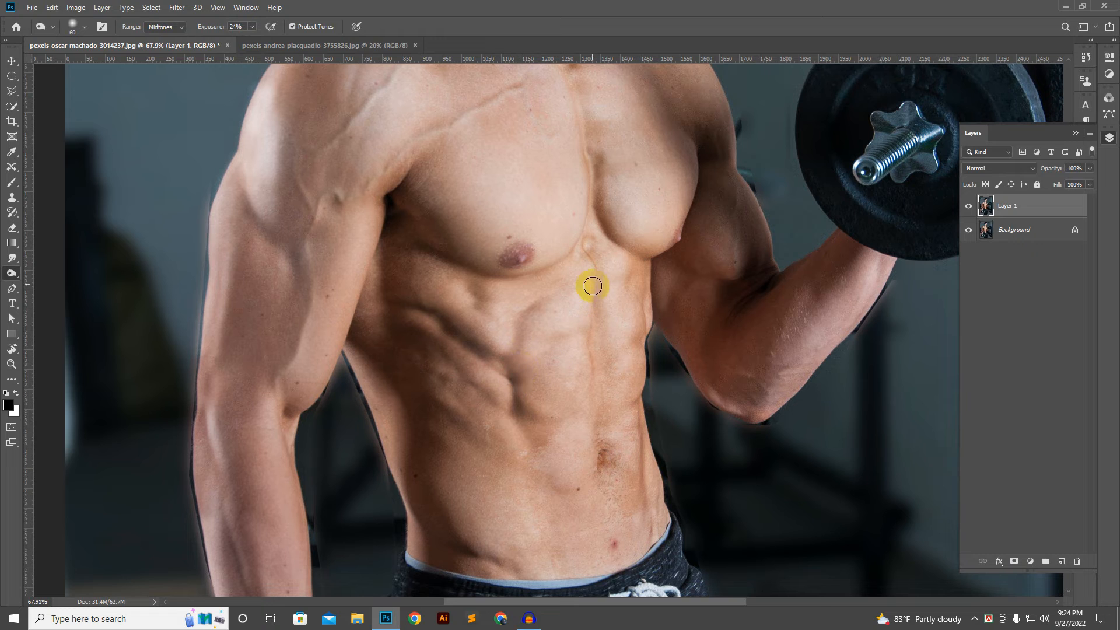
mouse_move(641, 402)
left_mouse_down()
mouse_move(652, 368)
mouse_move(646, 289)
mouse_move(643, 453)
left_mouse_up()
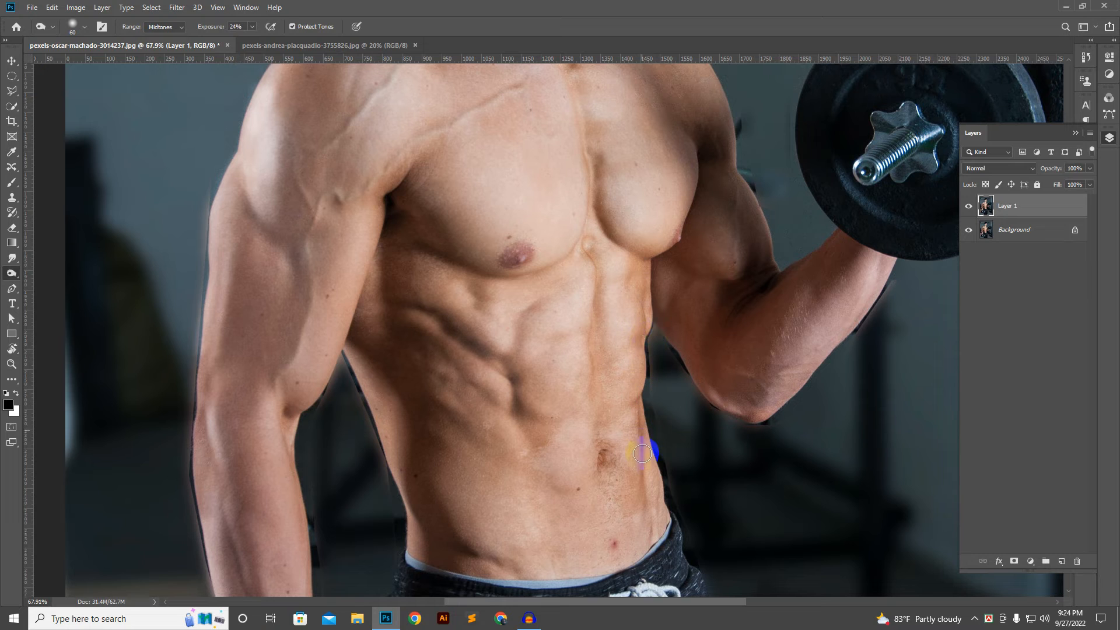
mouse_move(654, 547)
left_mouse_down()
mouse_move(650, 515)
mouse_move(664, 541)
mouse_move(656, 481)
left_mouse_up()
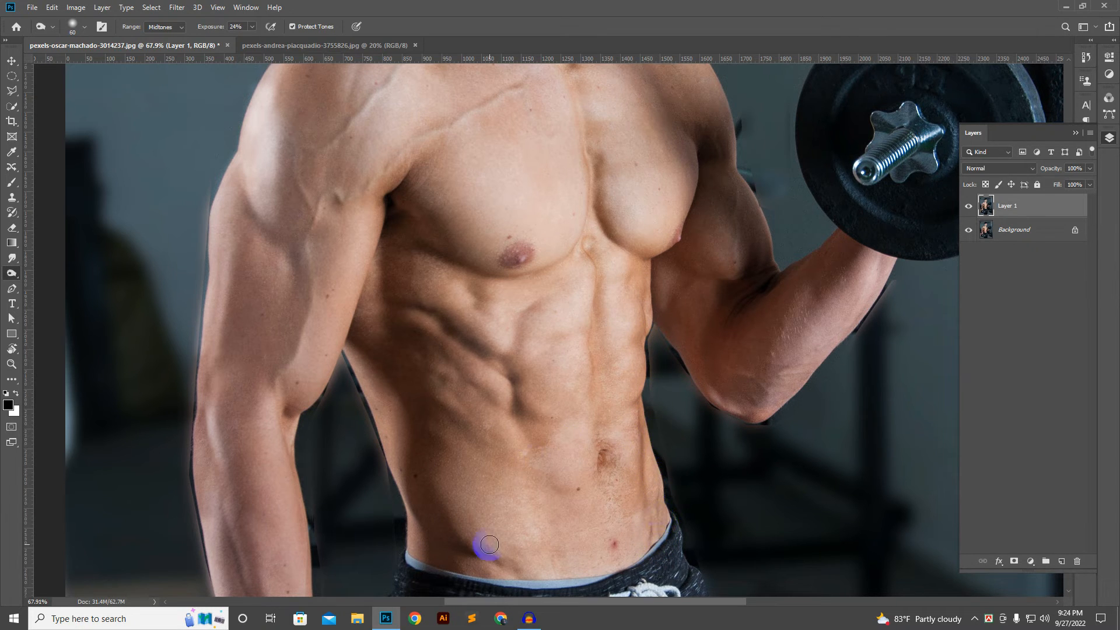
mouse_move(489, 544)
left_mouse_down()
mouse_move(468, 564)
mouse_move(521, 580)
left_mouse_up()
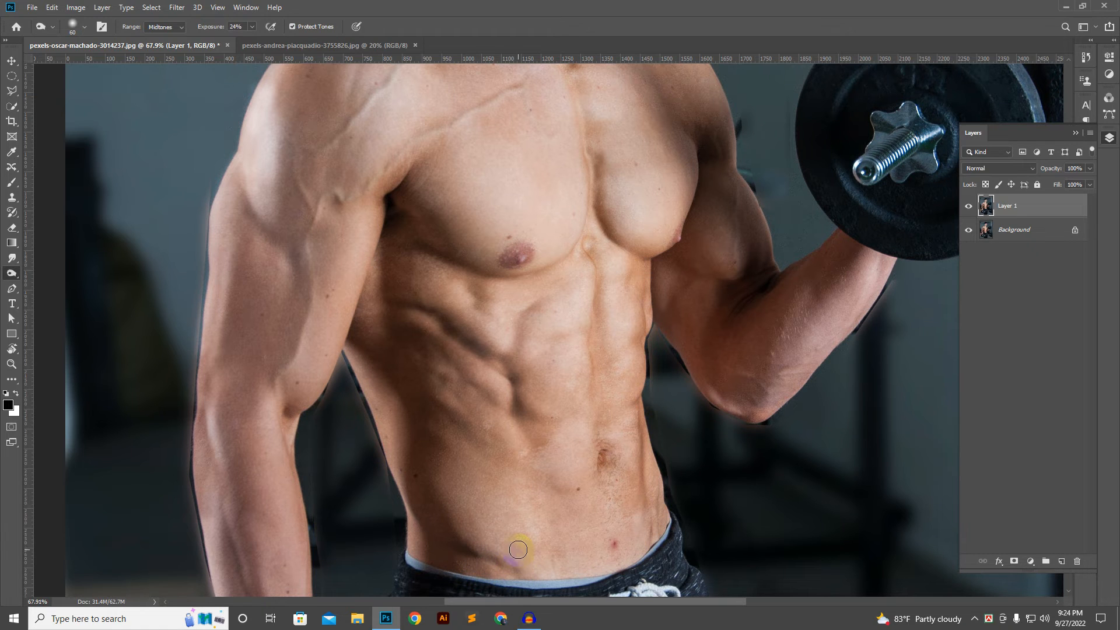
Step: Burn the shadows along the collarbones and at the base of the neck at 24% exposure
scroll(545, 446, "up", 5)
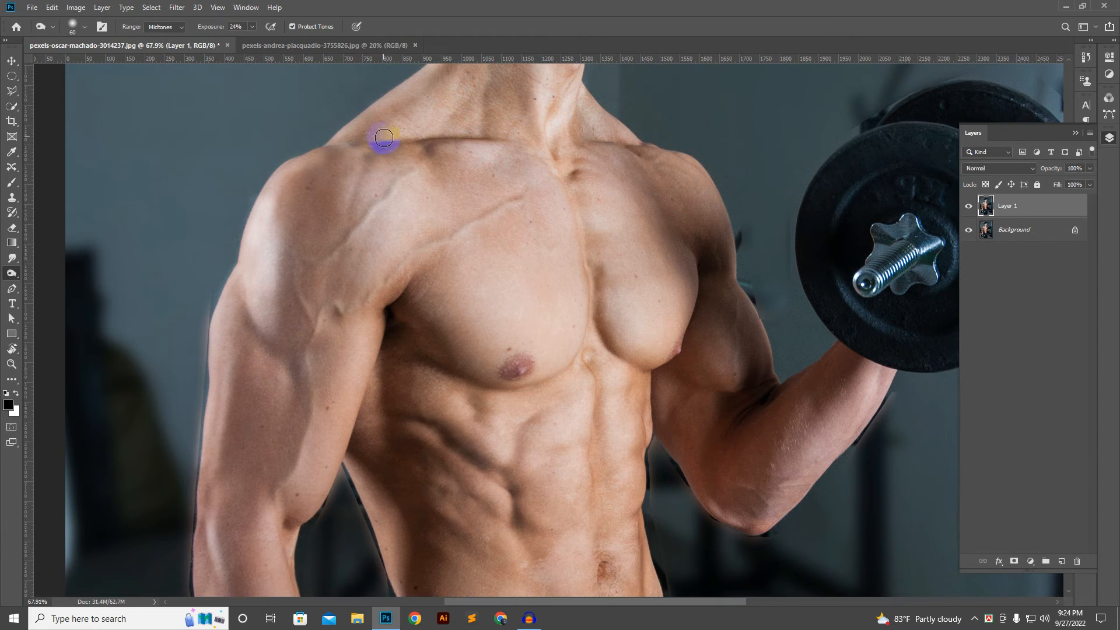
mouse_move(360, 140)
left_mouse_down()
mouse_move(506, 155)
mouse_move(570, 200)
mouse_move(583, 303)
left_mouse_up()
left_click(579, 160)
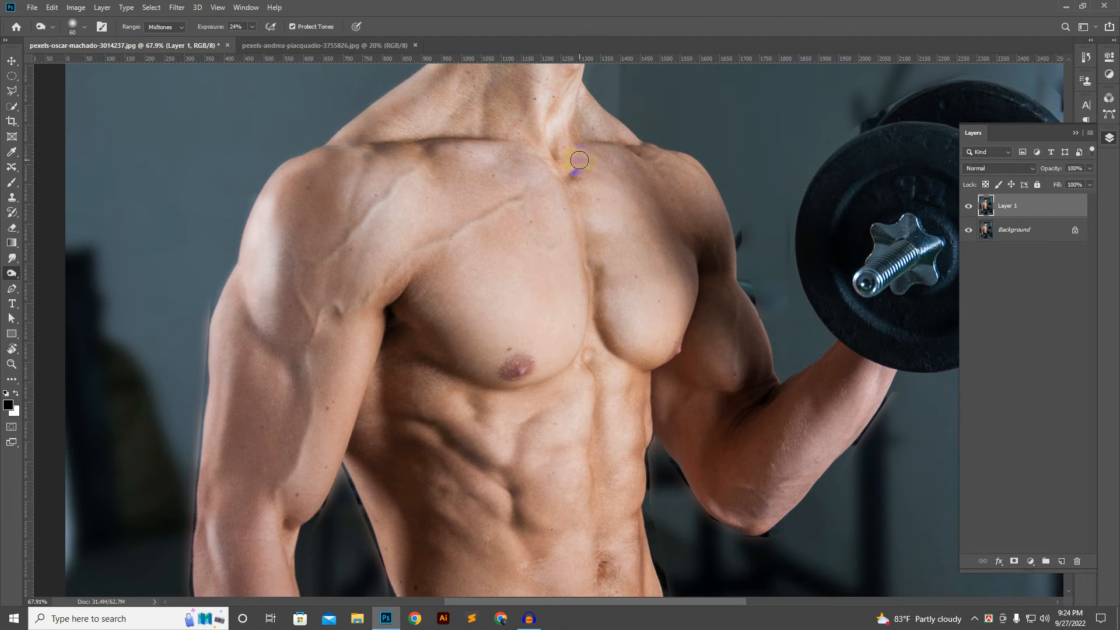
mouse_move(595, 140)
left_mouse_down()
mouse_move(643, 141)
mouse_move(600, 133)
mouse_move(570, 113)
mouse_move(575, 103)
mouse_move(576, 140)
mouse_move(559, 97)
mouse_move(545, 305)
left_mouse_up()
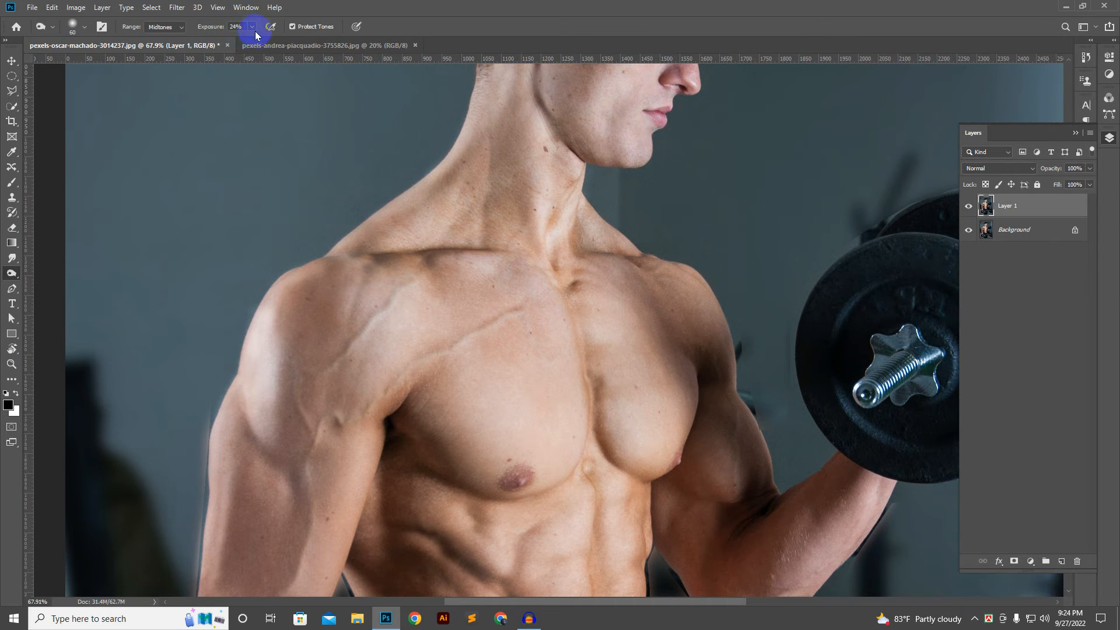
Step: Burn the shaded skin on the side and front of the neck
left_click_drag(468, 131, 407, 211)
scroll(432, 238, "up", 4)
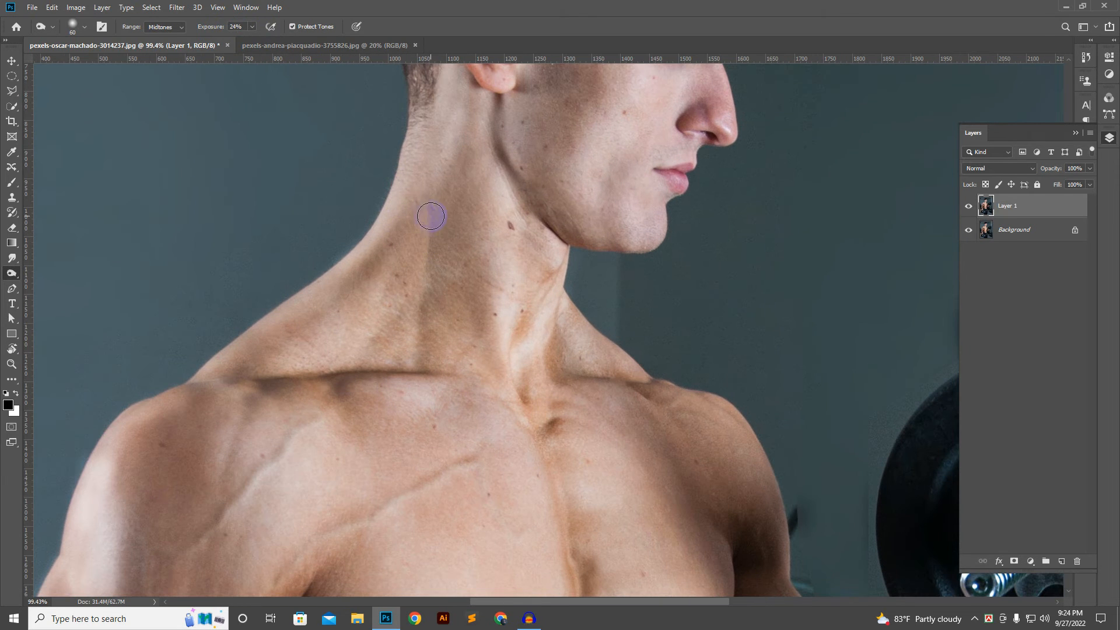
scroll(465, 238, "down", 2)
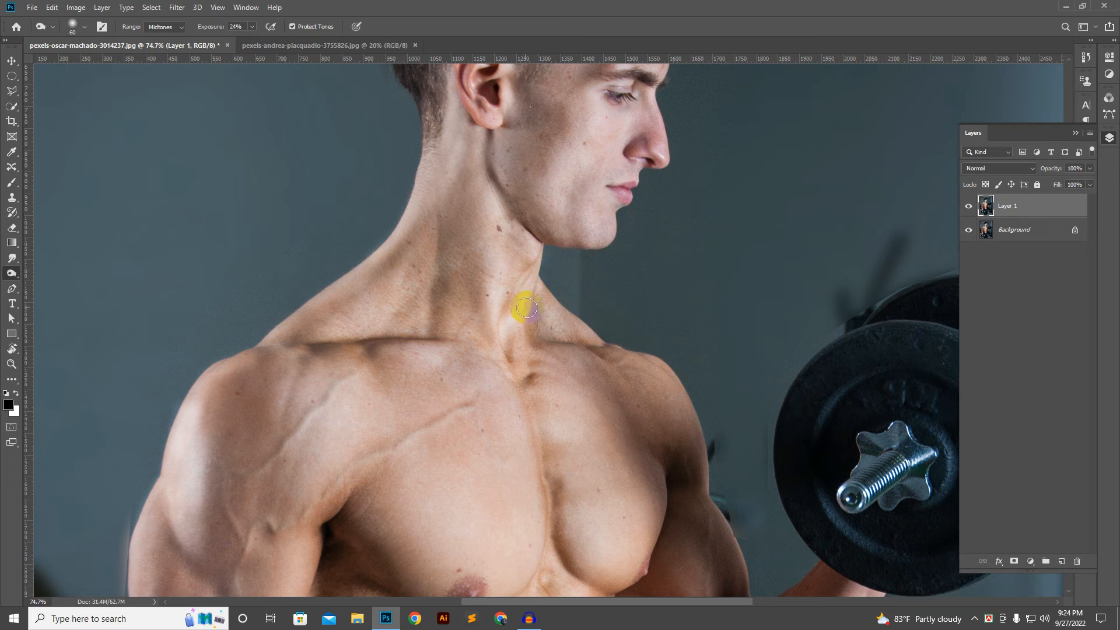
left_click_drag(526, 308, 506, 327)
Step: Compare the retouched figure with the original by toggling Layer 1's visibility at different magnifications, leaving the layer shown
scroll(587, 307, "down", 4)
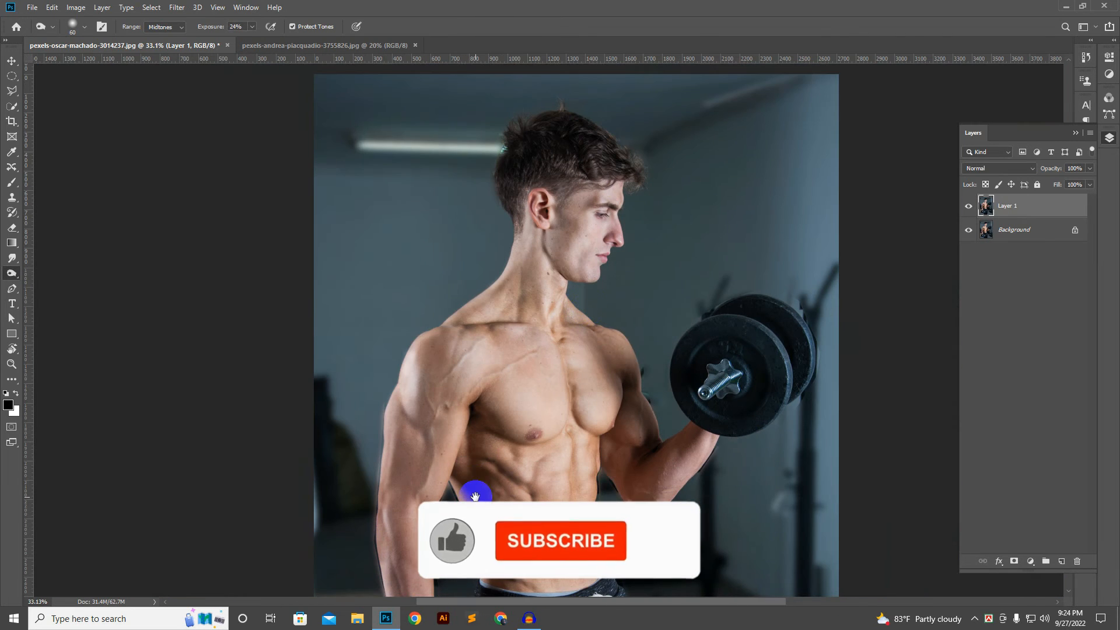
left_click_drag(475, 496, 475, 375)
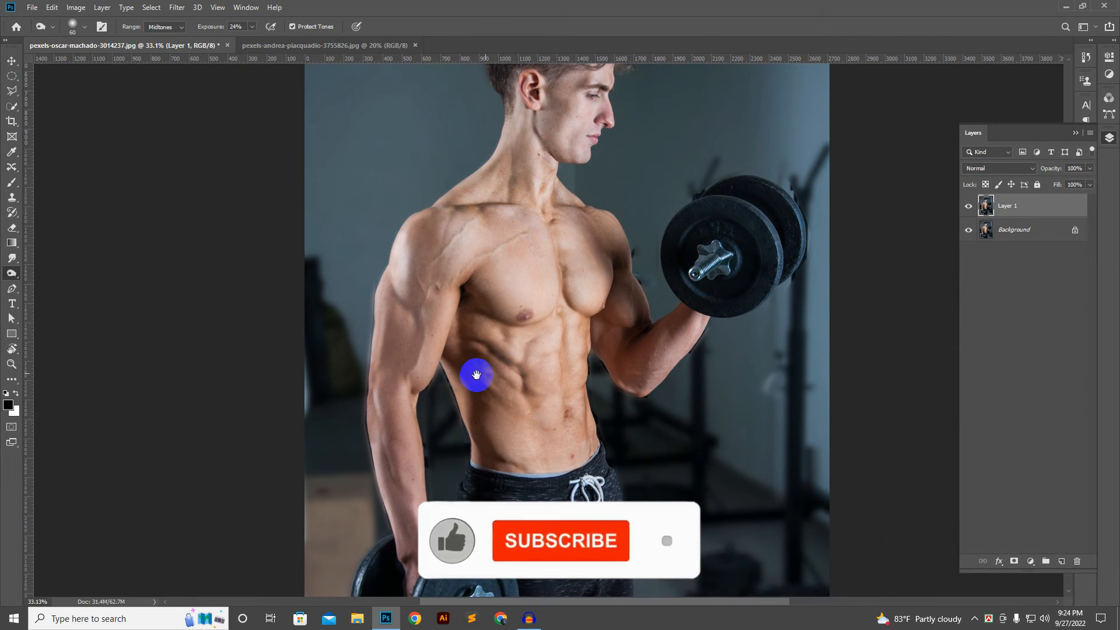
left_click(969, 206)
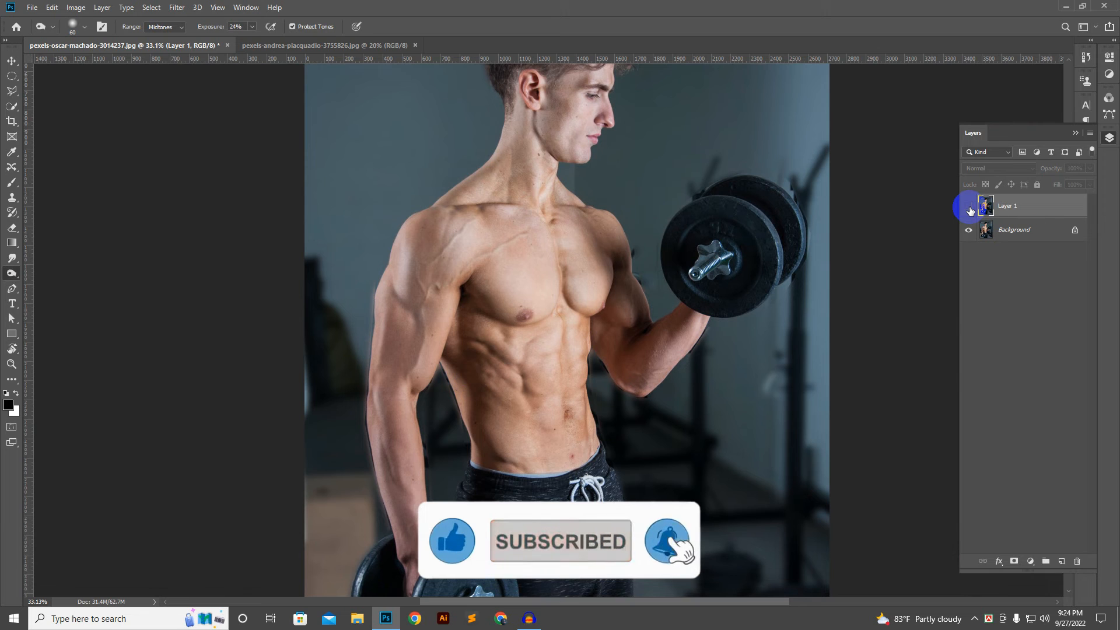
left_click(969, 206)
left_click(969, 206)
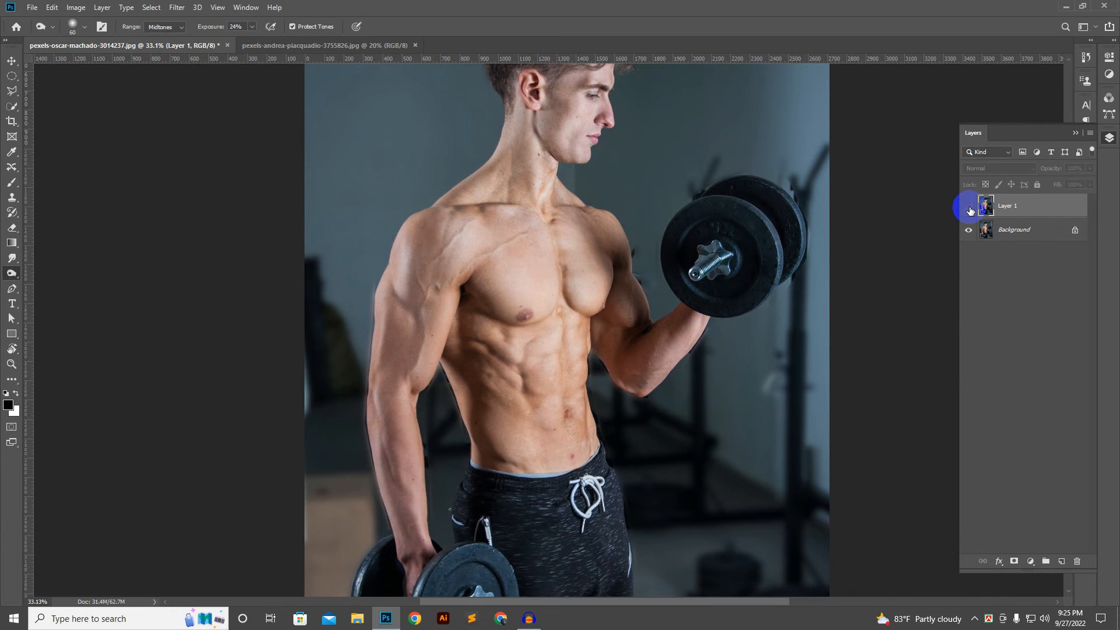
left_click(969, 206)
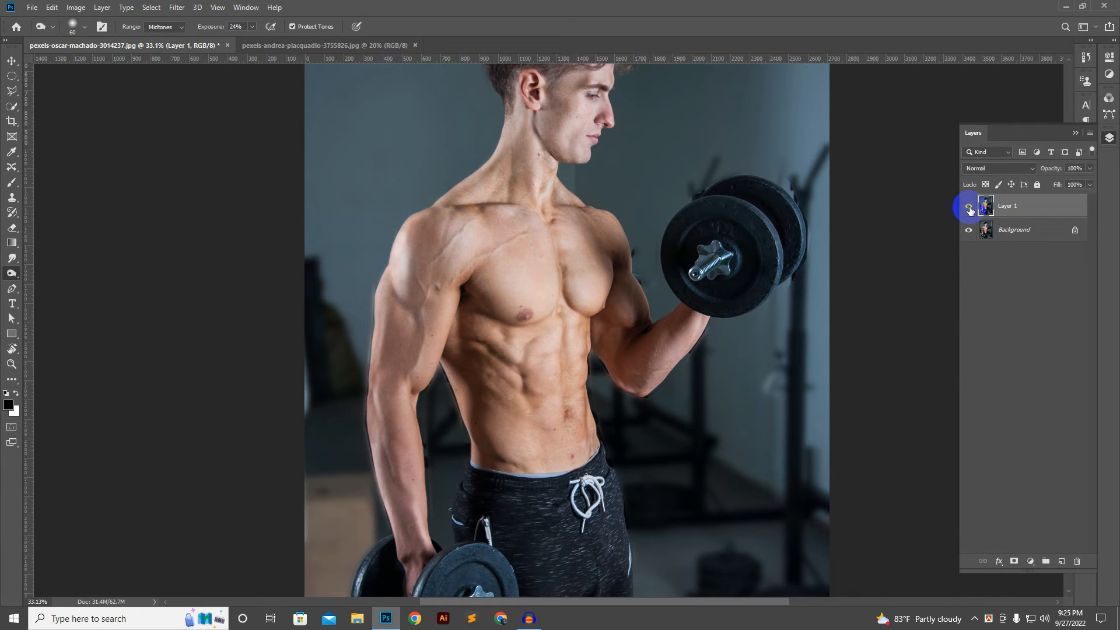
left_click(969, 206)
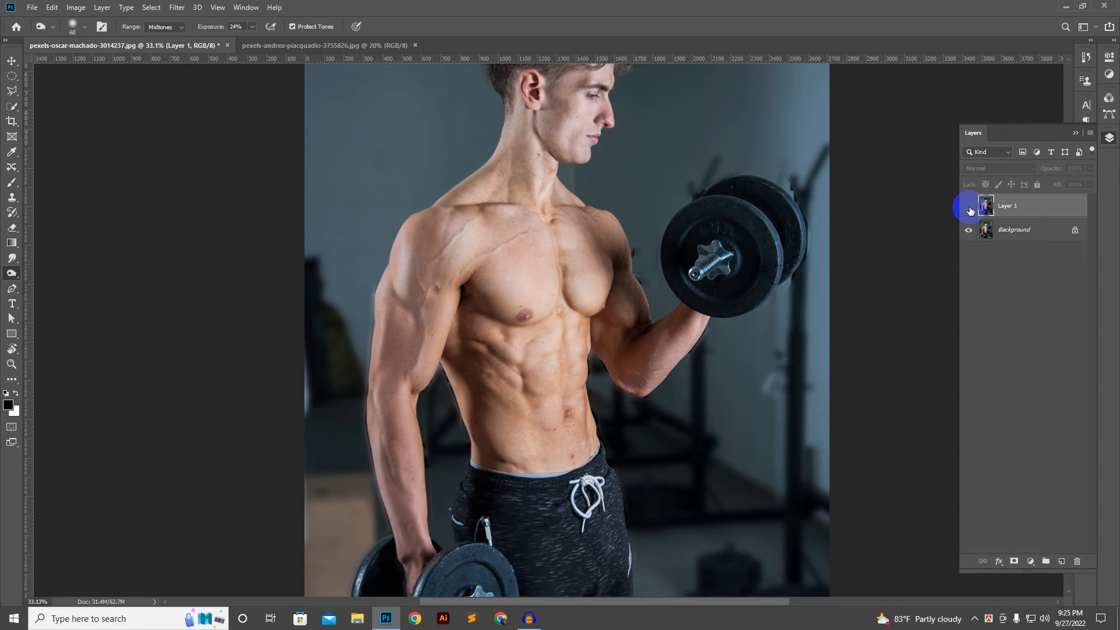
left_click(969, 207)
left_click(969, 206)
scroll(568, 338, "down", 3)
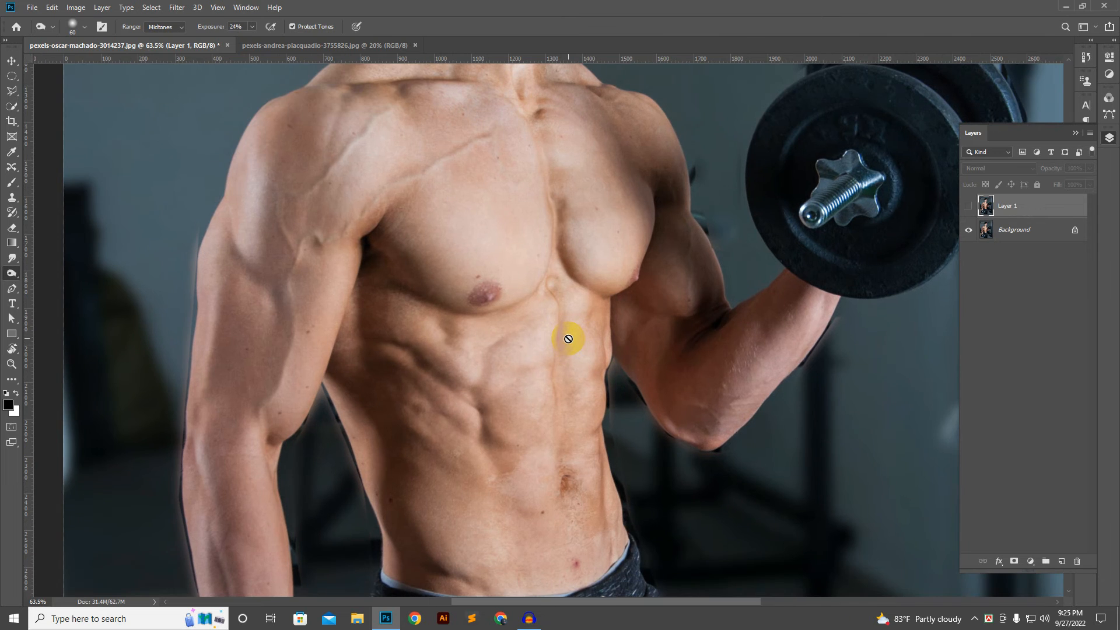
left_click_drag(535, 215, 529, 273)
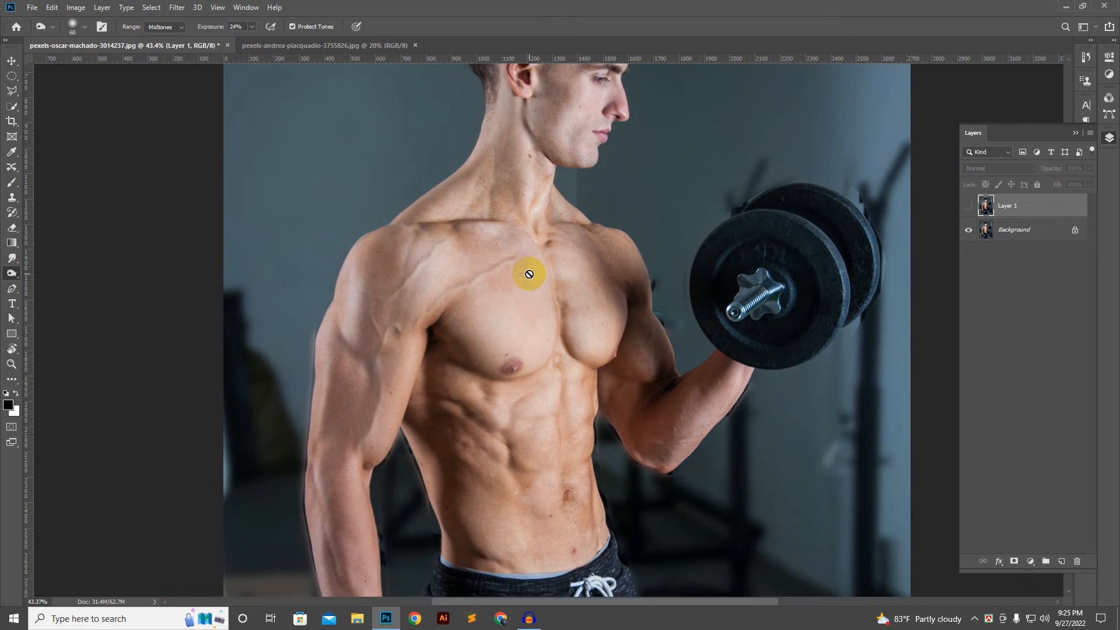
scroll(529, 273, "down", 2)
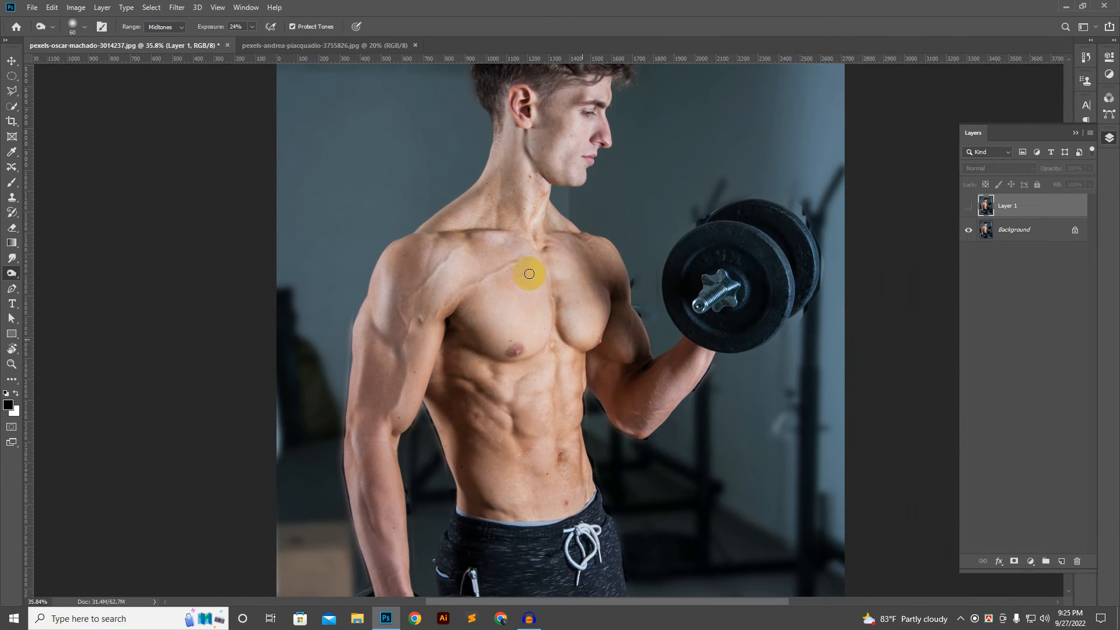
left_click(969, 207)
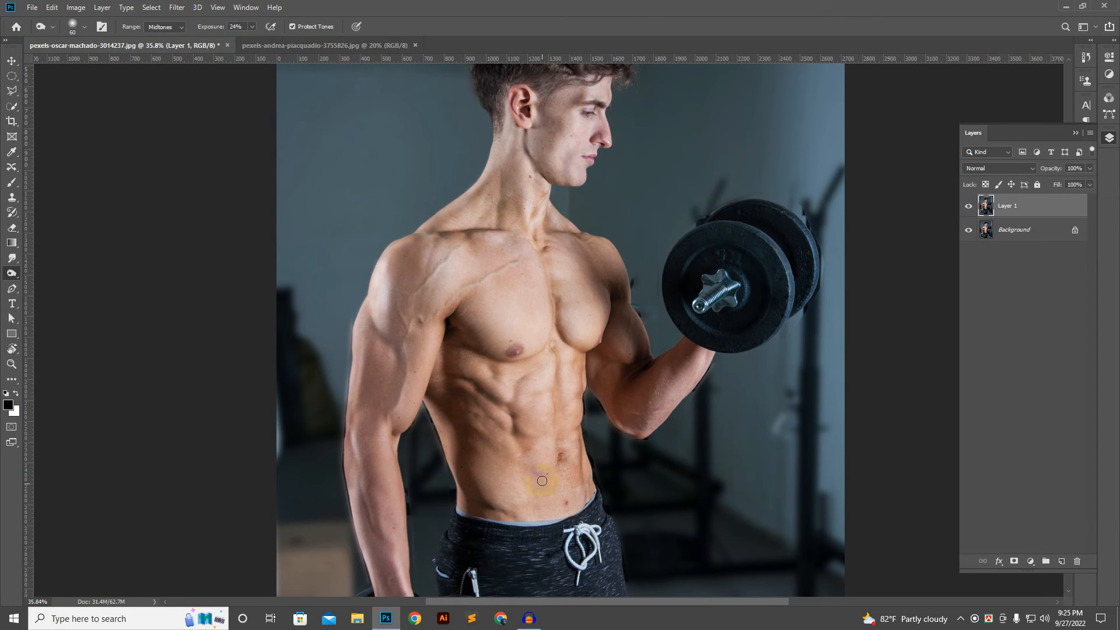
Step: Burn the crease on the lower abdomen just above the waistband on the lowered-arm side
scroll(569, 474, "up", 4)
scroll(569, 474, "up", 2)
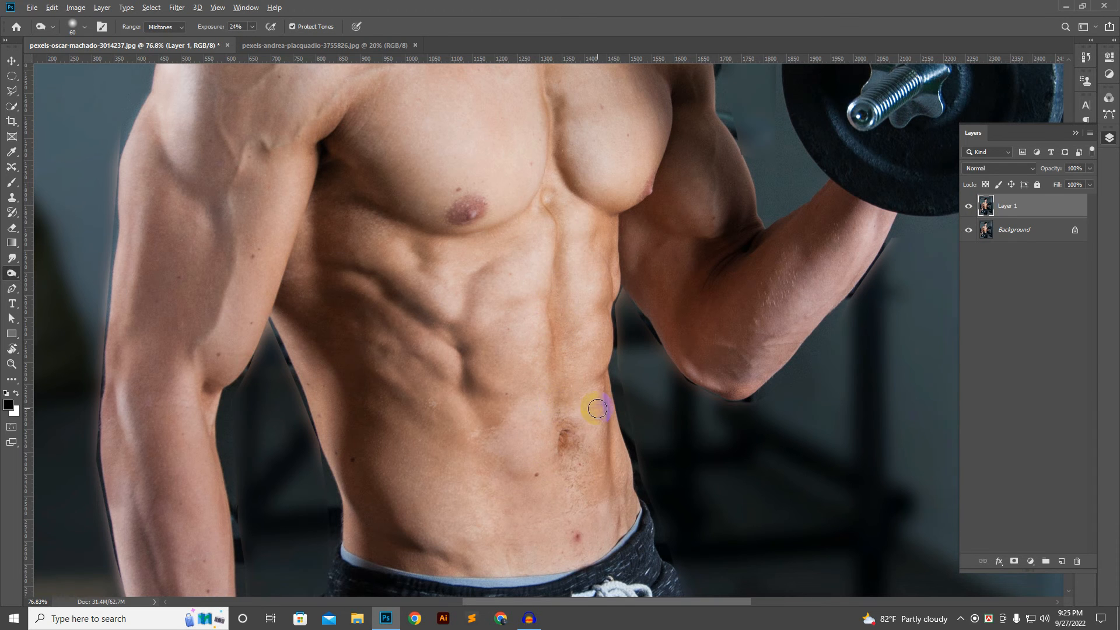
scroll(592, 408, "down", 2)
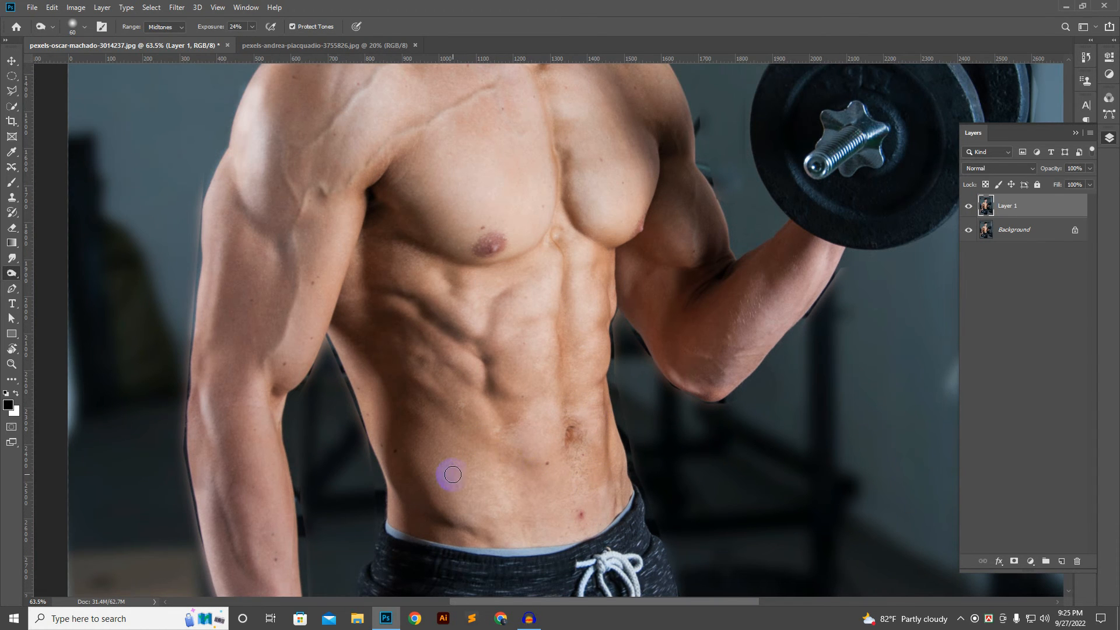
left_click_drag(435, 527, 486, 545)
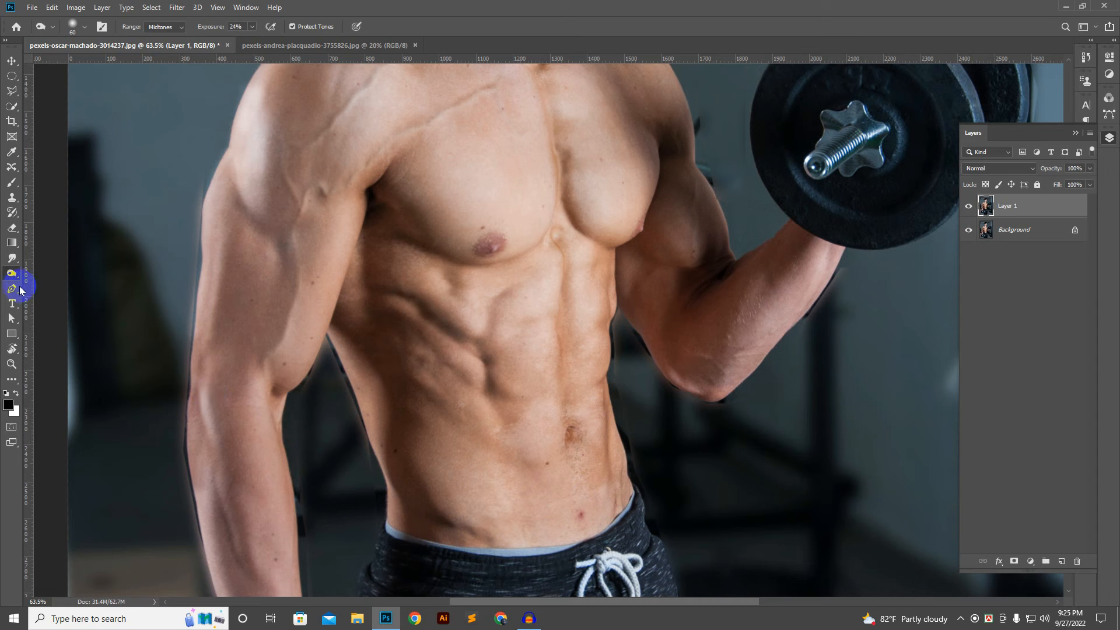
left_click_drag(11, 273, 45, 276)
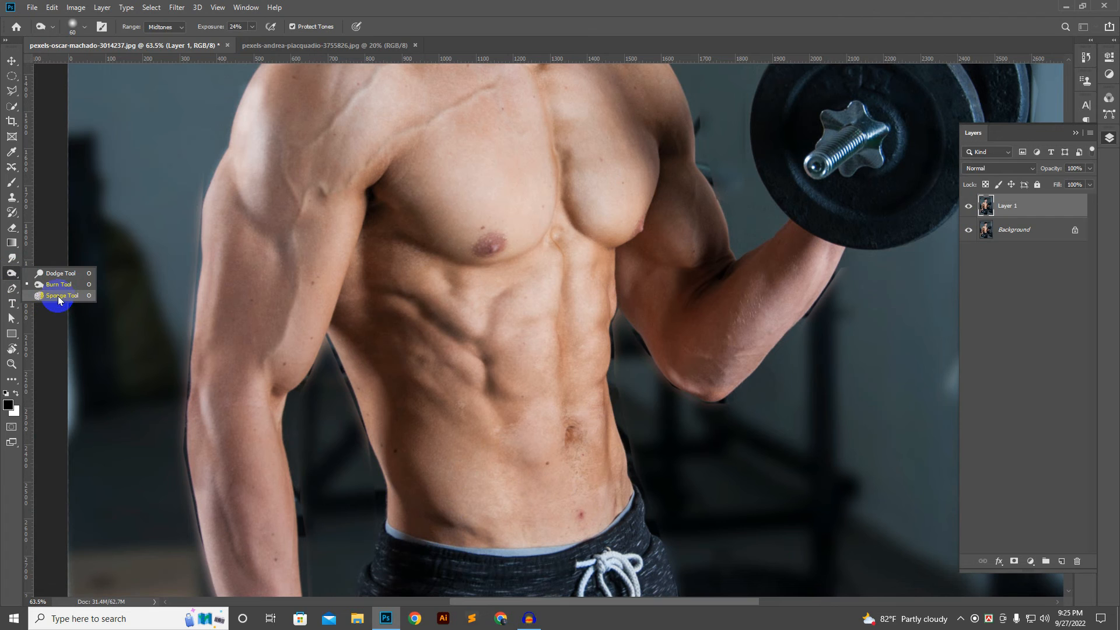
left_click_drag(11, 258, 30, 262)
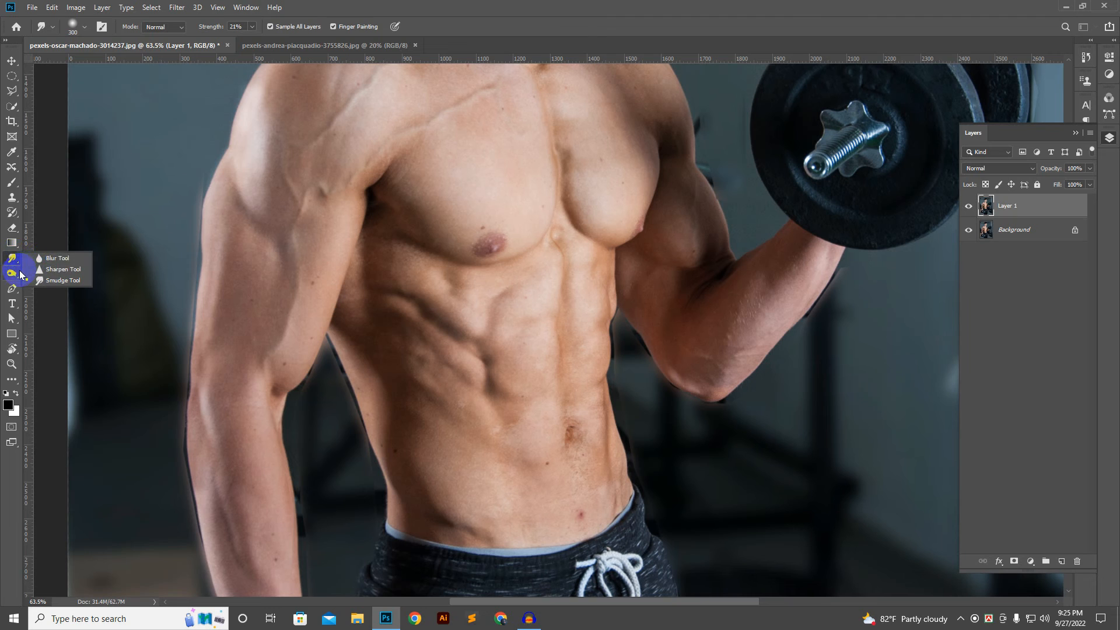
Step: Switch from the Smudge tool back to the Burn tool
left_click(16, 273)
right_click(18, 280)
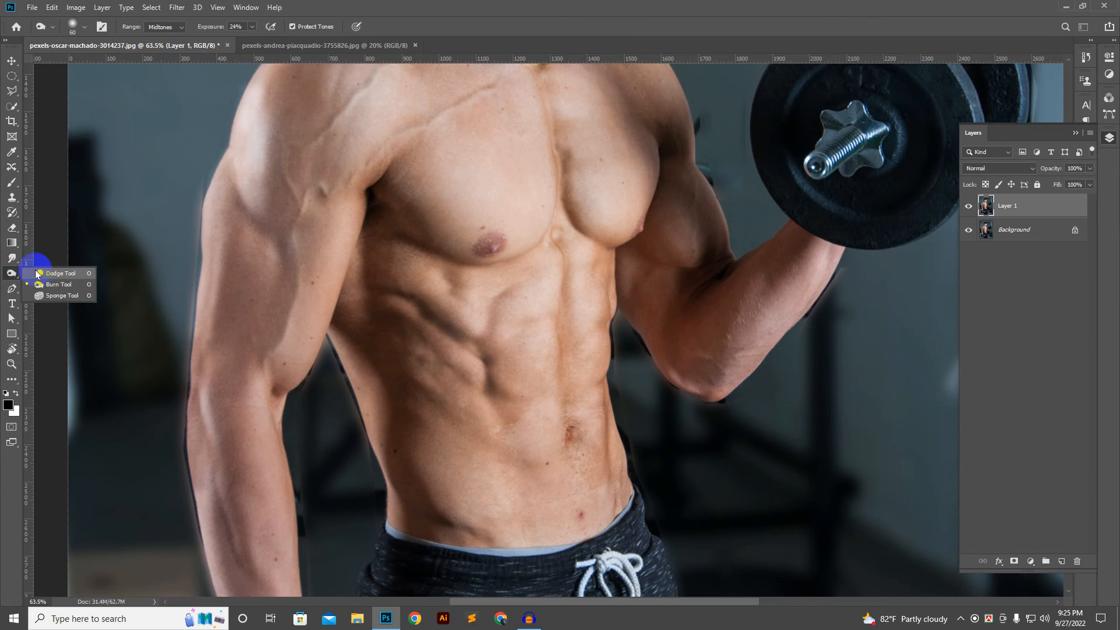
left_click(12, 270)
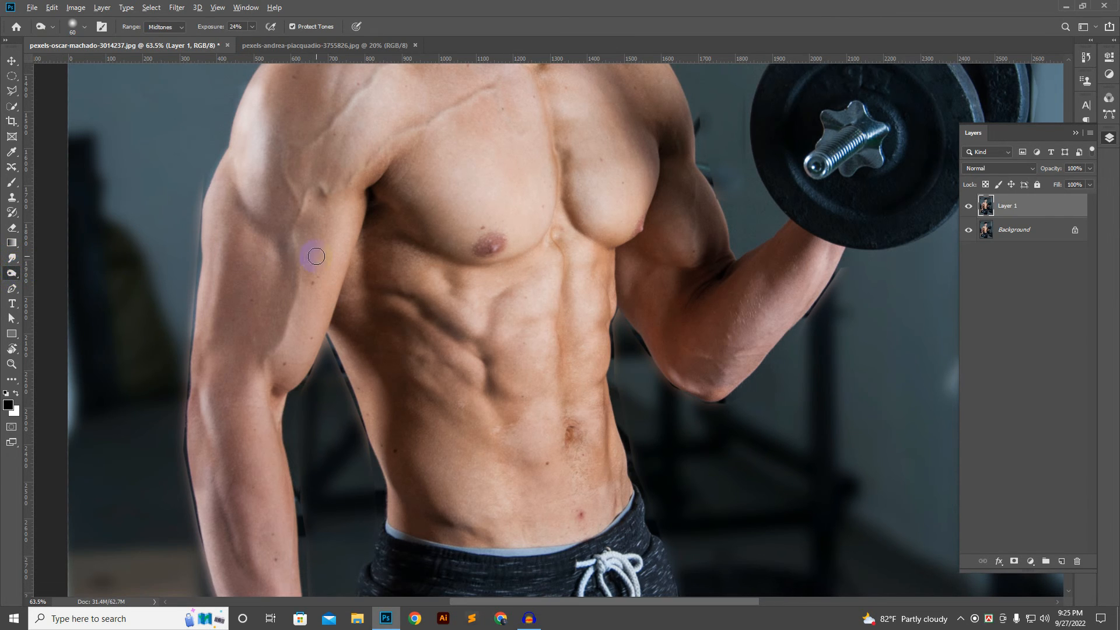
Step: Examine the retouched chest, abs and arms on Layer 1 at different magnifications
scroll(316, 256, "down", 1)
left_click_drag(383, 130, 398, 237)
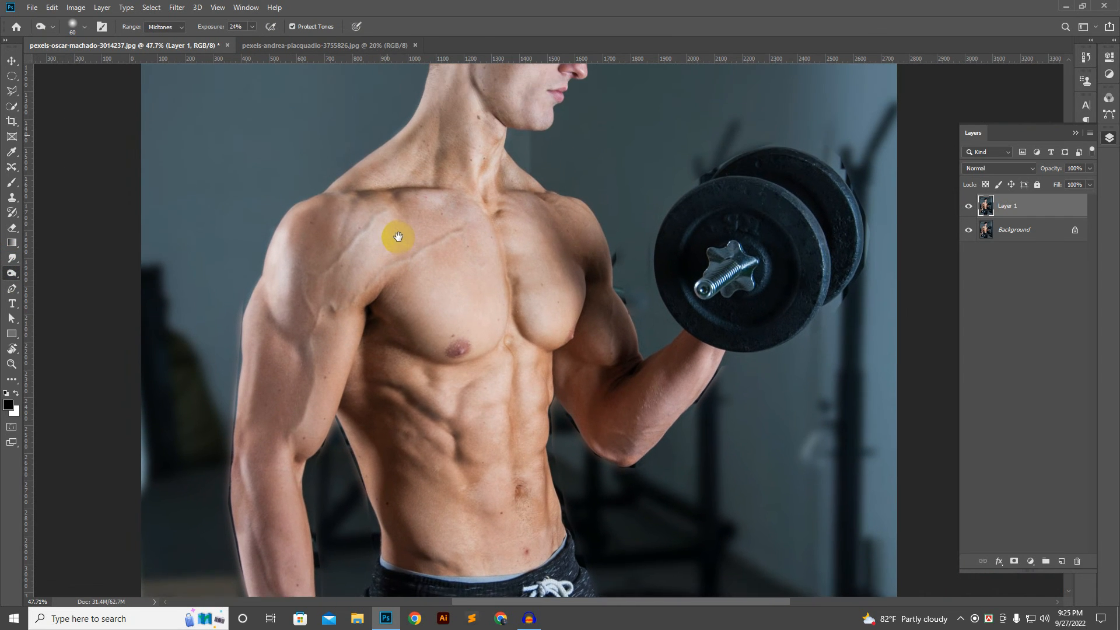
scroll(475, 325, "down", 1)
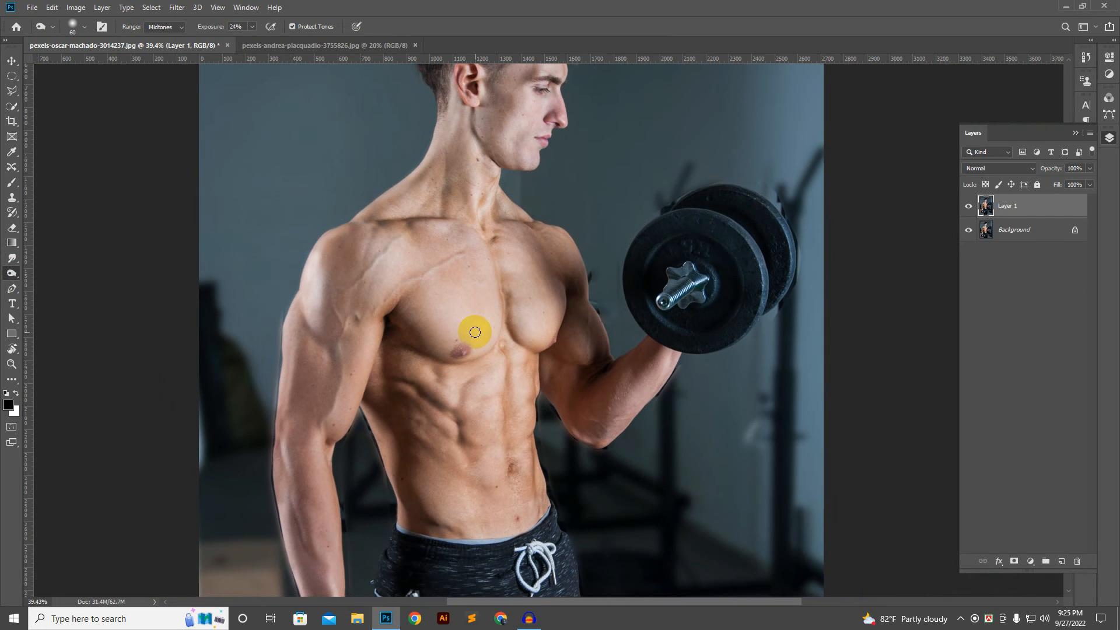
scroll(475, 332, "up", 2)
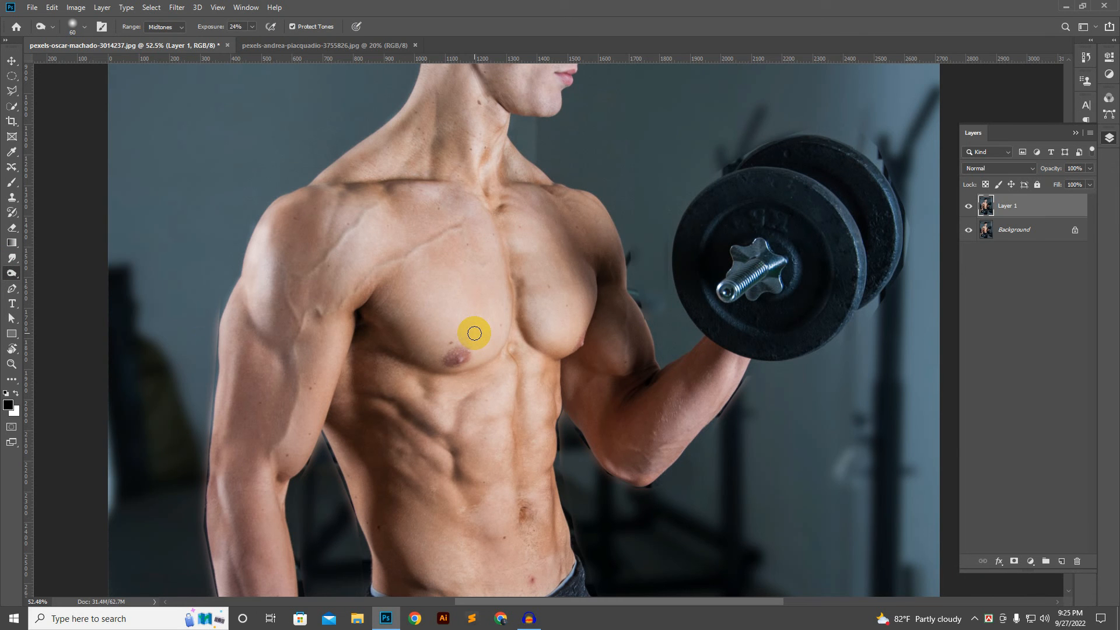
scroll(351, 395, "up", 2)
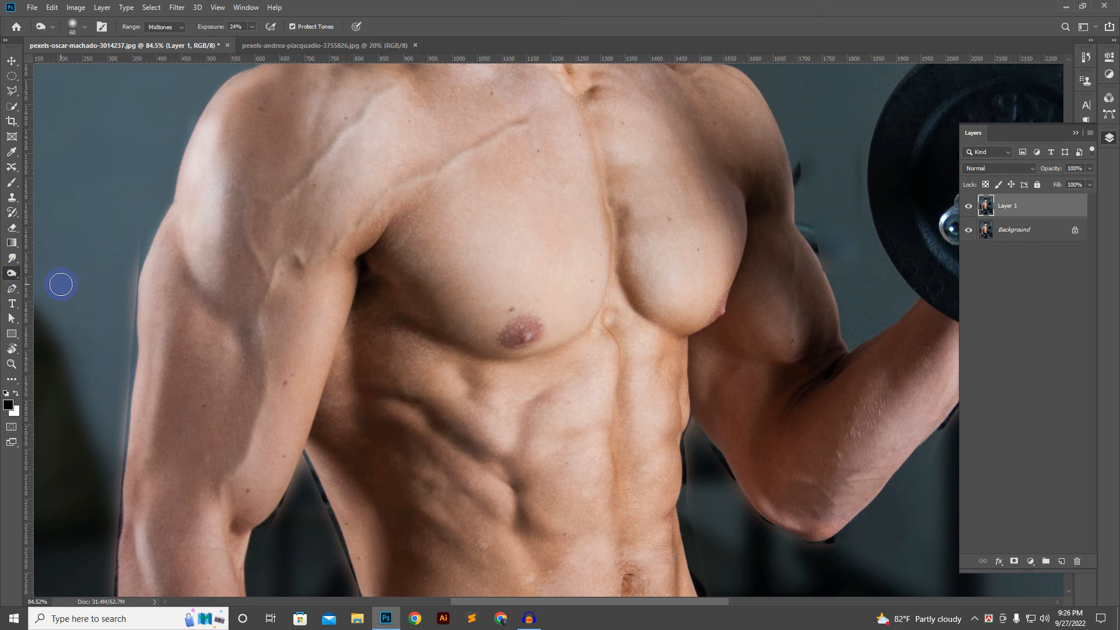
scroll(371, 366, "down", 2)
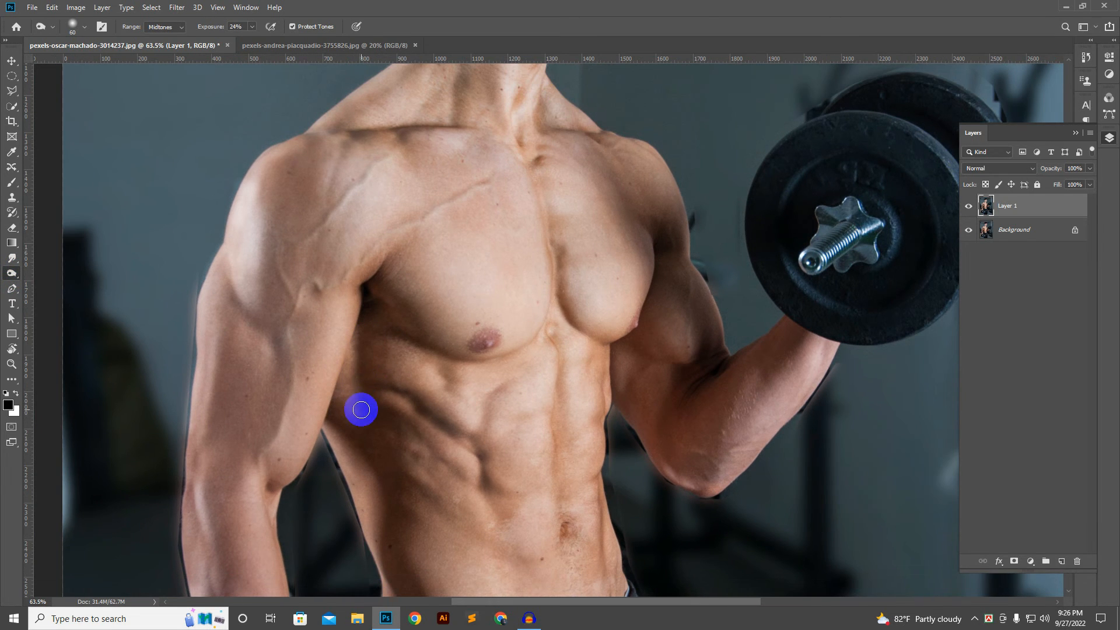
scroll(453, 409, "down", 1)
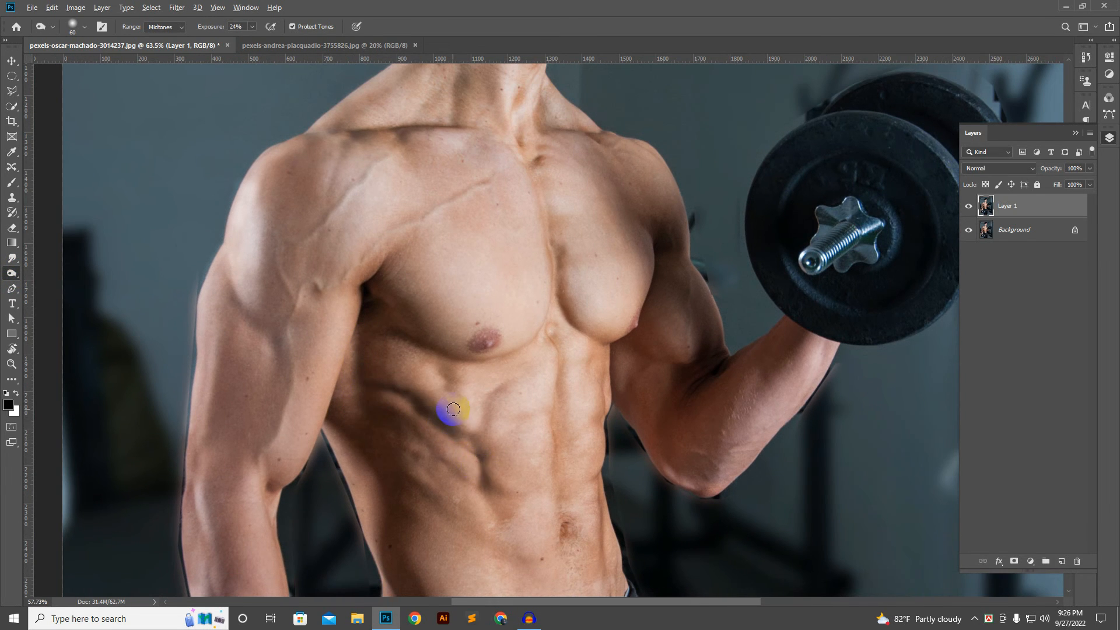
scroll(453, 409, "down", 2)
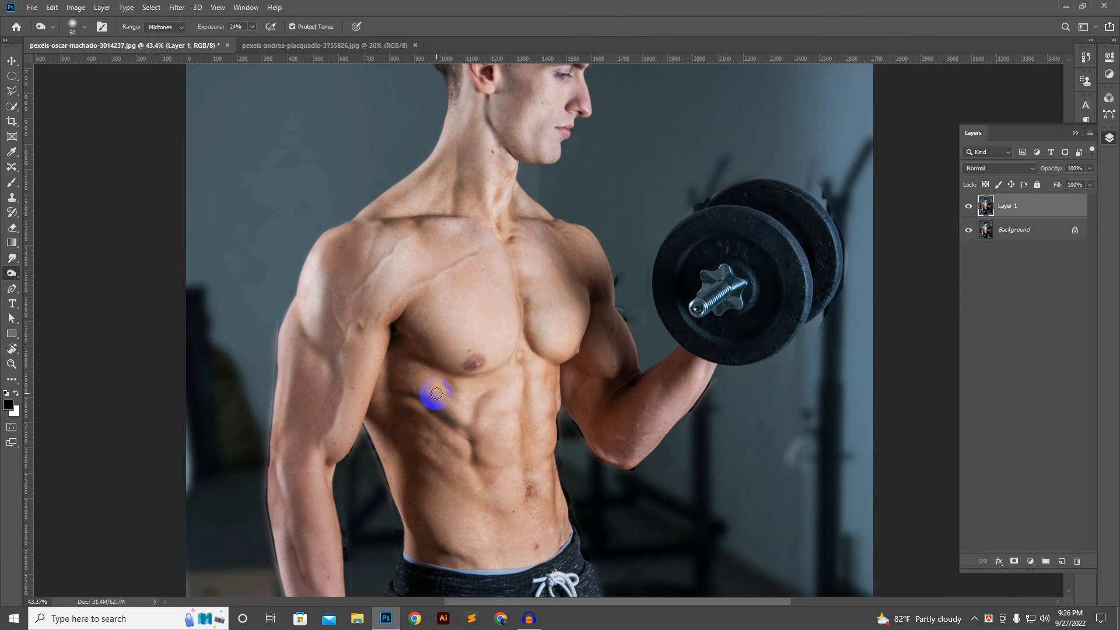
scroll(464, 423, "down", 3)
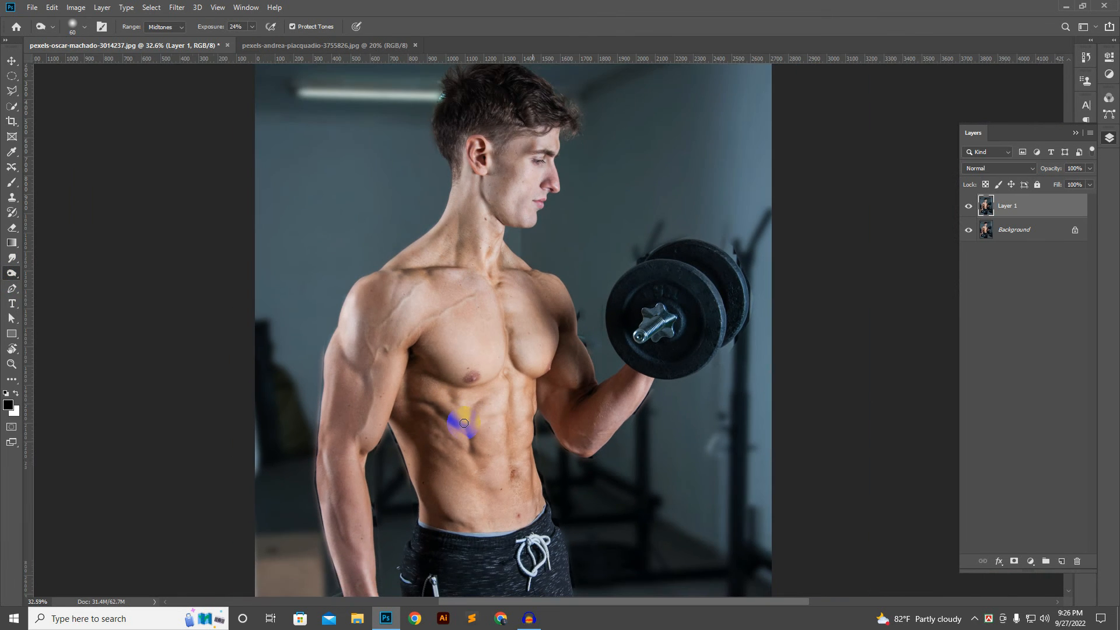
scroll(490, 385, "up", 1)
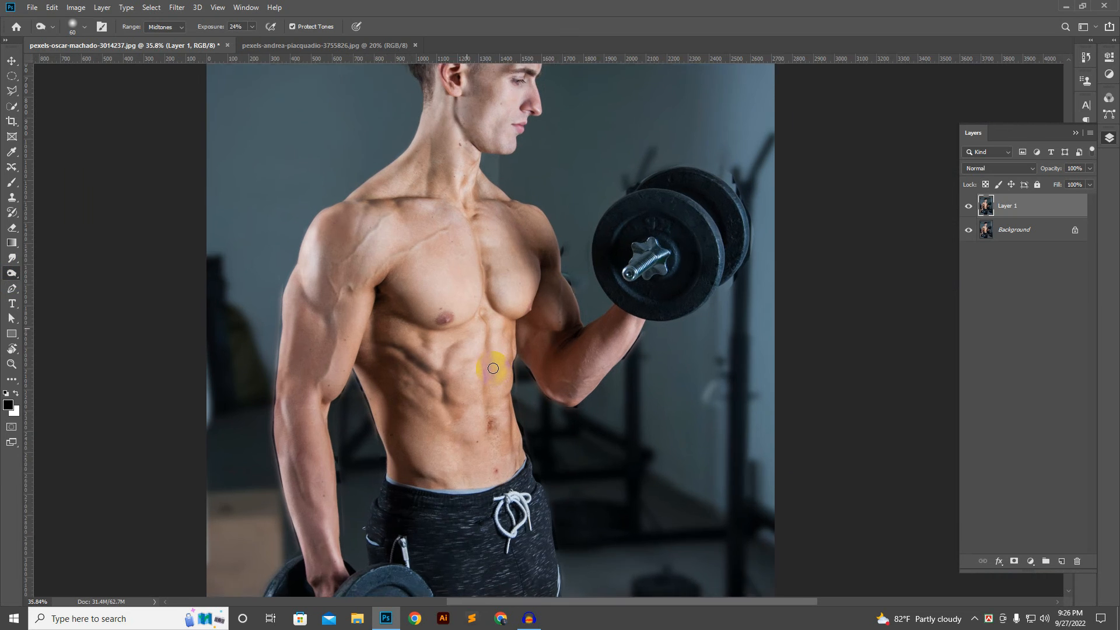
scroll(493, 368, "up", 1)
scroll(493, 368, "down", 3)
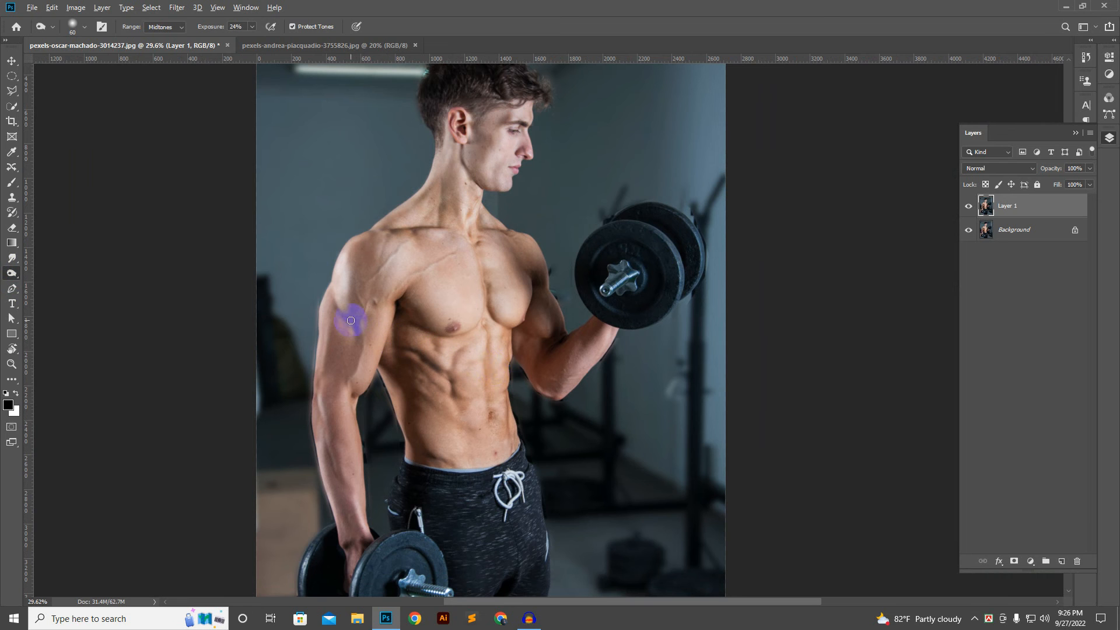
Step: Examine the shading on the shoulder, elbow crease and upper forearm of the lowered arm up close
scroll(338, 294, "up", 5)
mouse_move(335, 281)
left_mouse_down()
mouse_move(367, 340)
mouse_move(364, 373)
mouse_move(343, 309)
mouse_move(364, 327)
mouse_move(368, 360)
left_mouse_up()
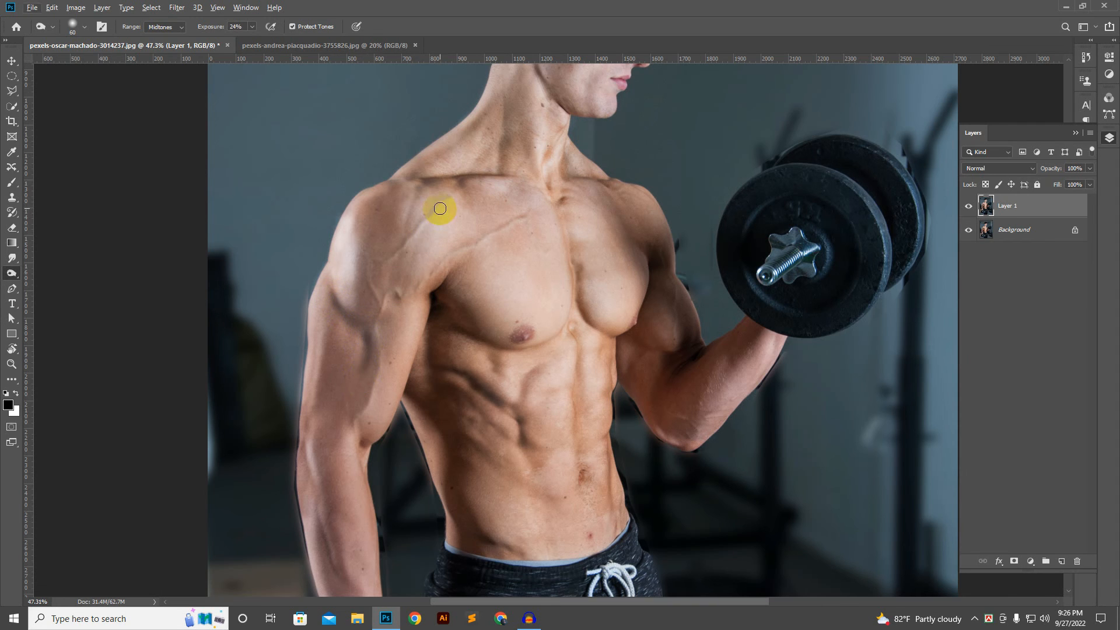
key("alt")
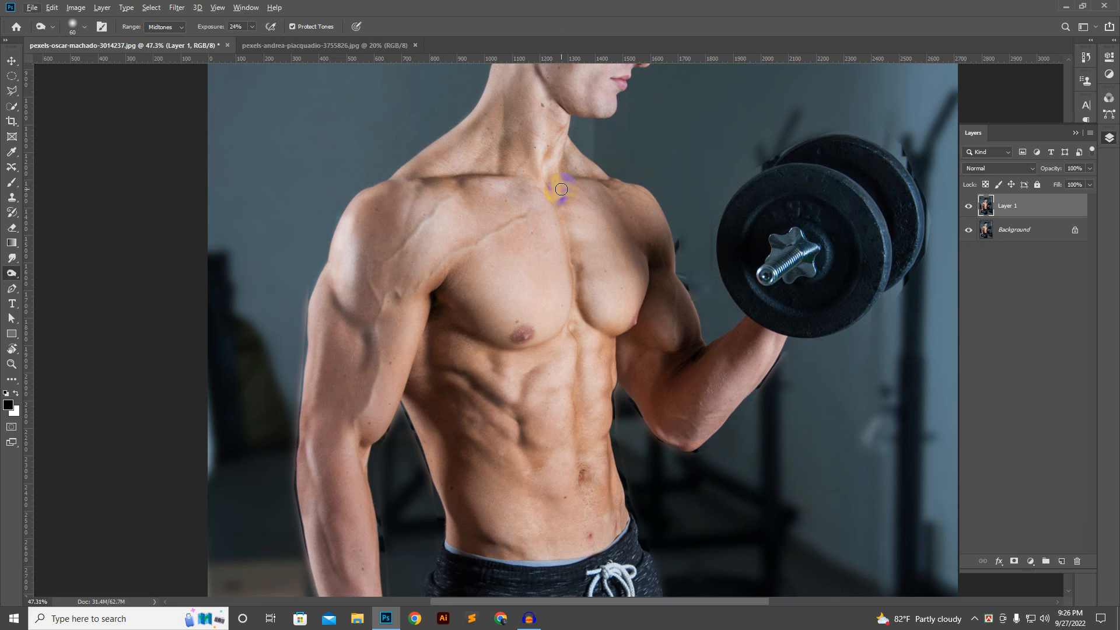
left_click_drag(365, 459, 363, 442)
scroll(364, 455, "up", 5)
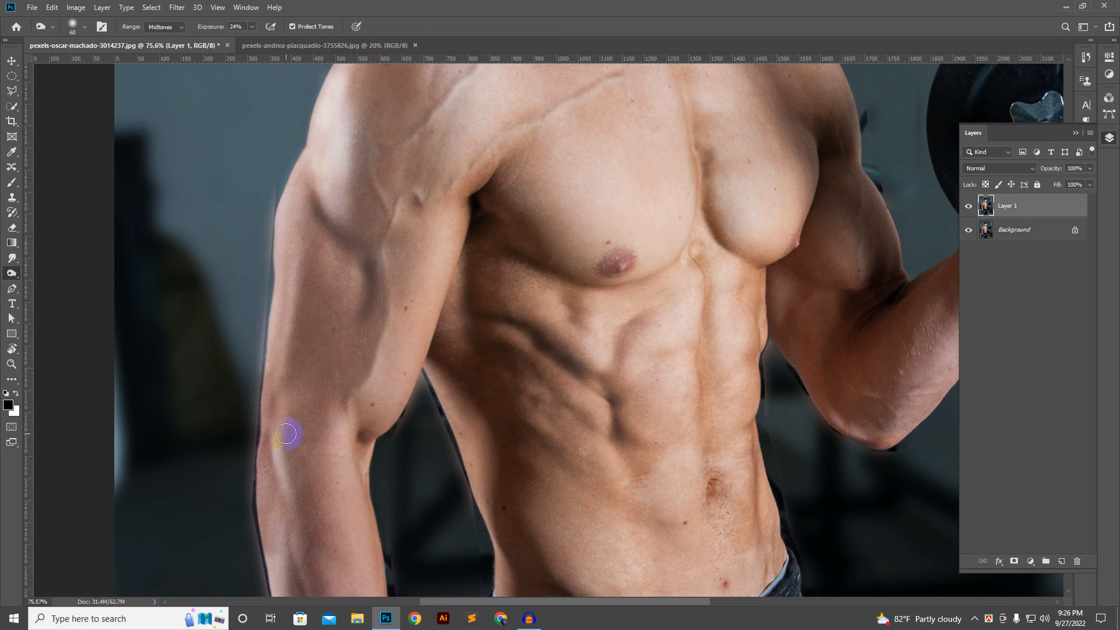
mouse_move(286, 433)
left_mouse_down()
mouse_move(270, 401)
mouse_move(271, 483)
mouse_move(329, 447)
left_mouse_up()
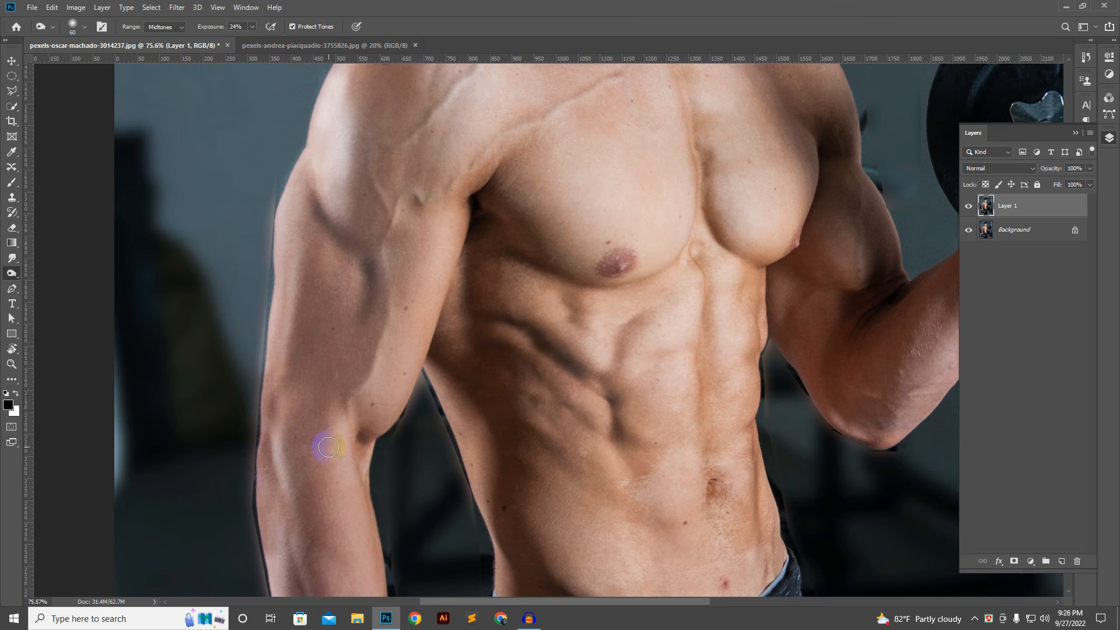
scroll(328, 447, "down", 5)
scroll(463, 369, "down", 1)
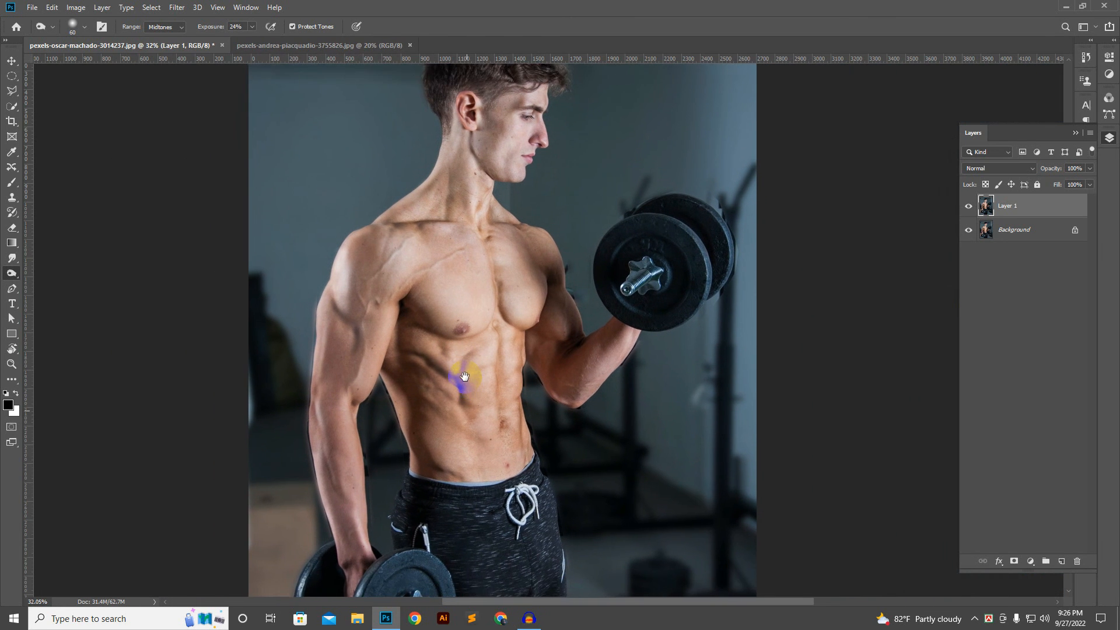
Step: Examine the retouched neck and collarbones up close and against the whole figure
scroll(464, 376, "down", 3)
scroll(519, 222, "up", 3)
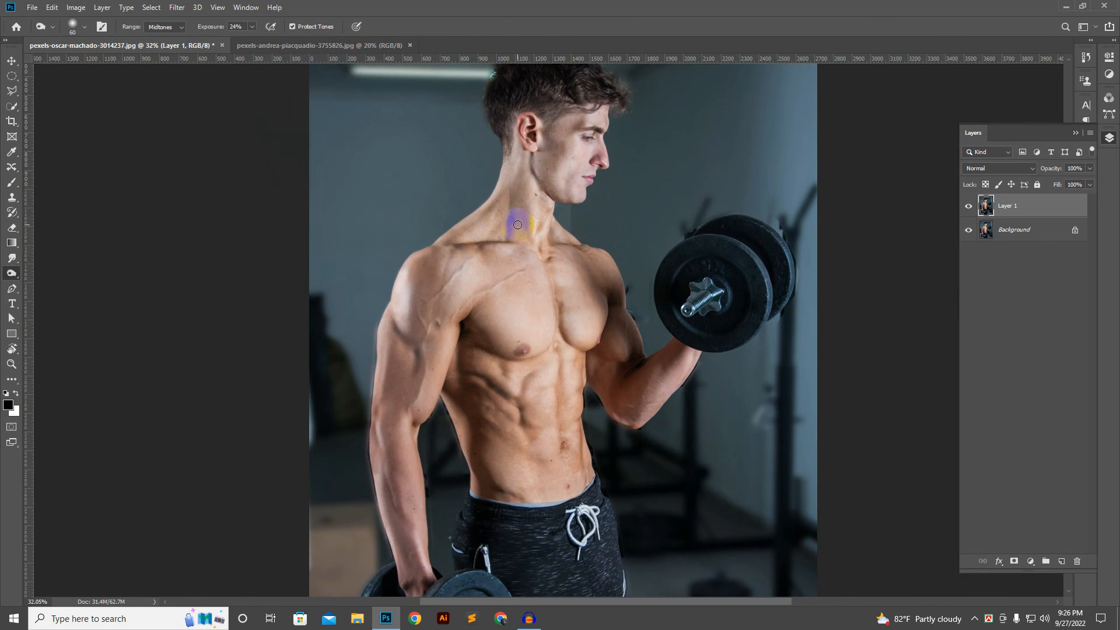
scroll(537, 226, "up", 2)
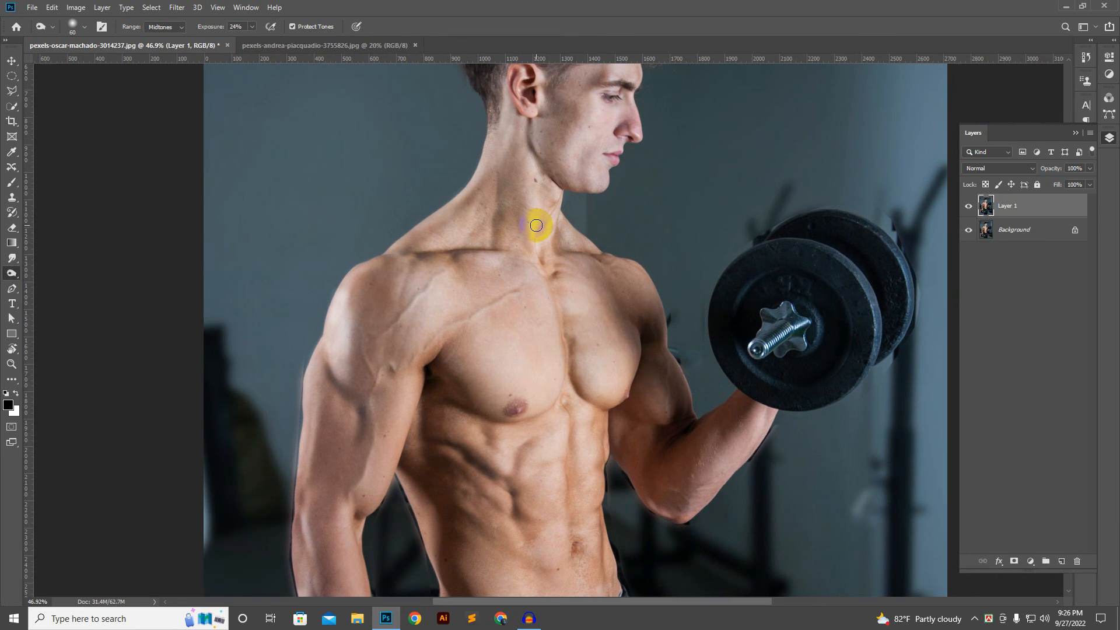
mouse_move(536, 225)
left_mouse_down()
mouse_move(503, 206)
mouse_move(496, 168)
mouse_move(500, 223)
left_mouse_up()
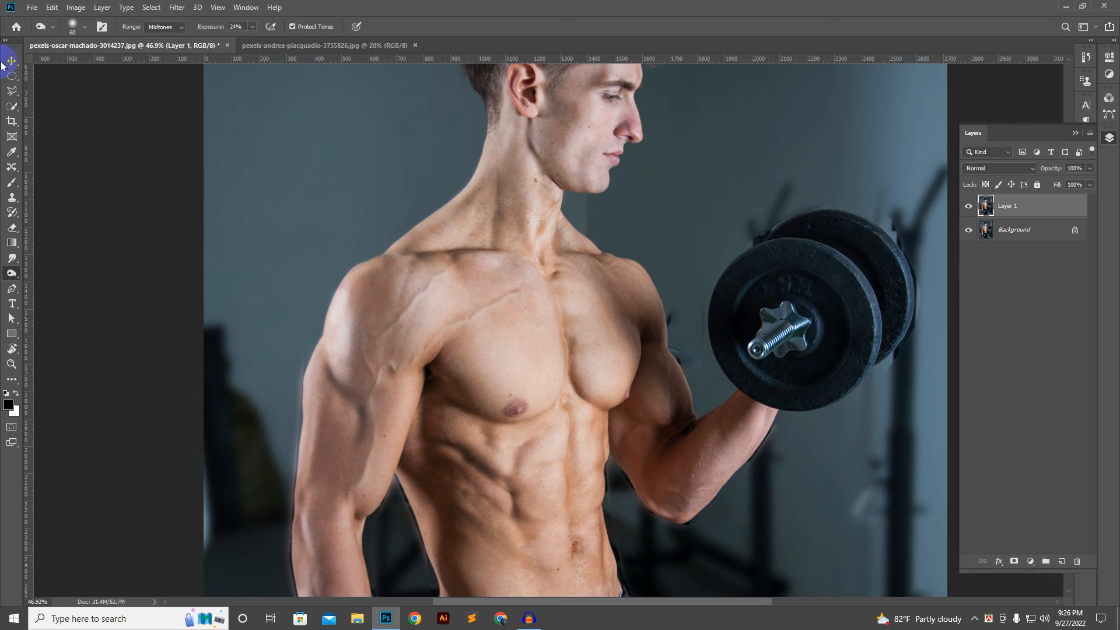
left_click_drag(282, 213, 298, 230)
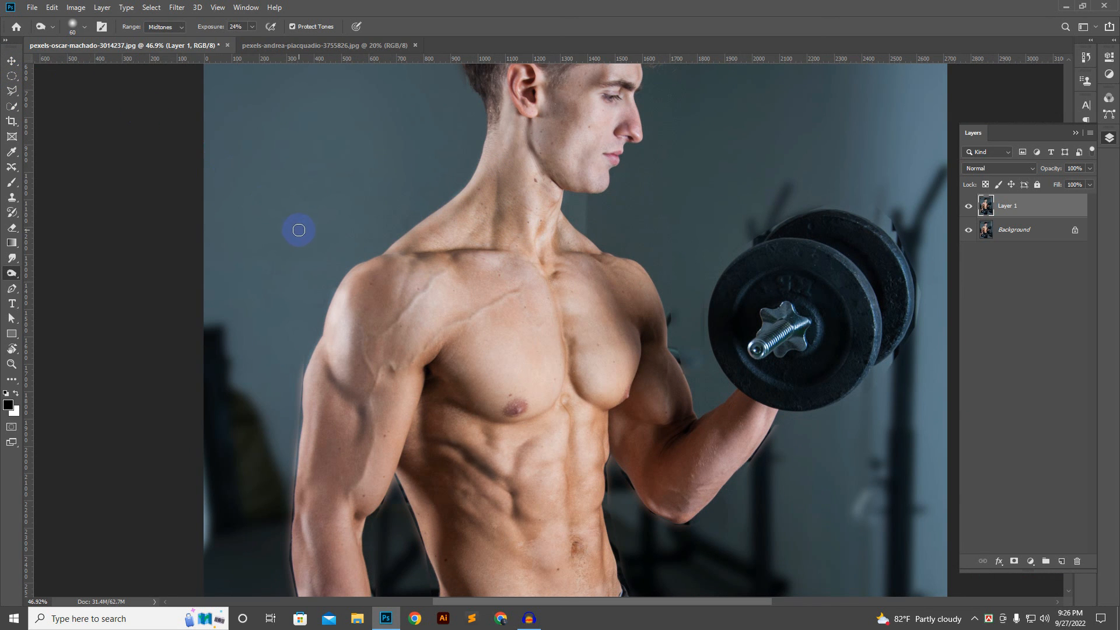
scroll(299, 230, "down", 3)
left_click_drag(471, 235, 486, 273)
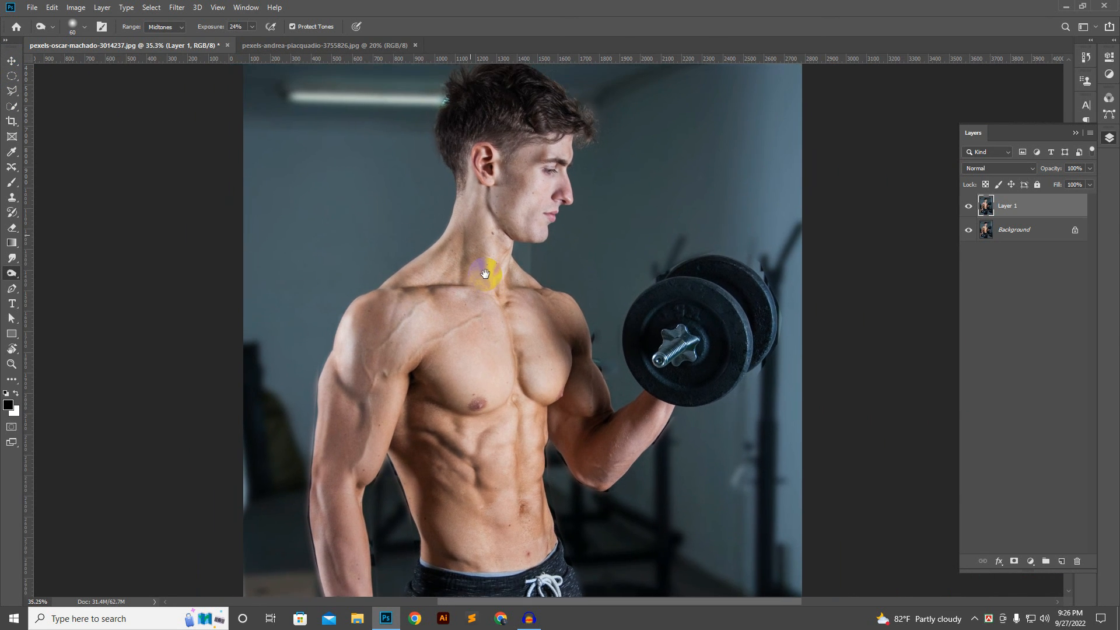
scroll(487, 274, "down", 3)
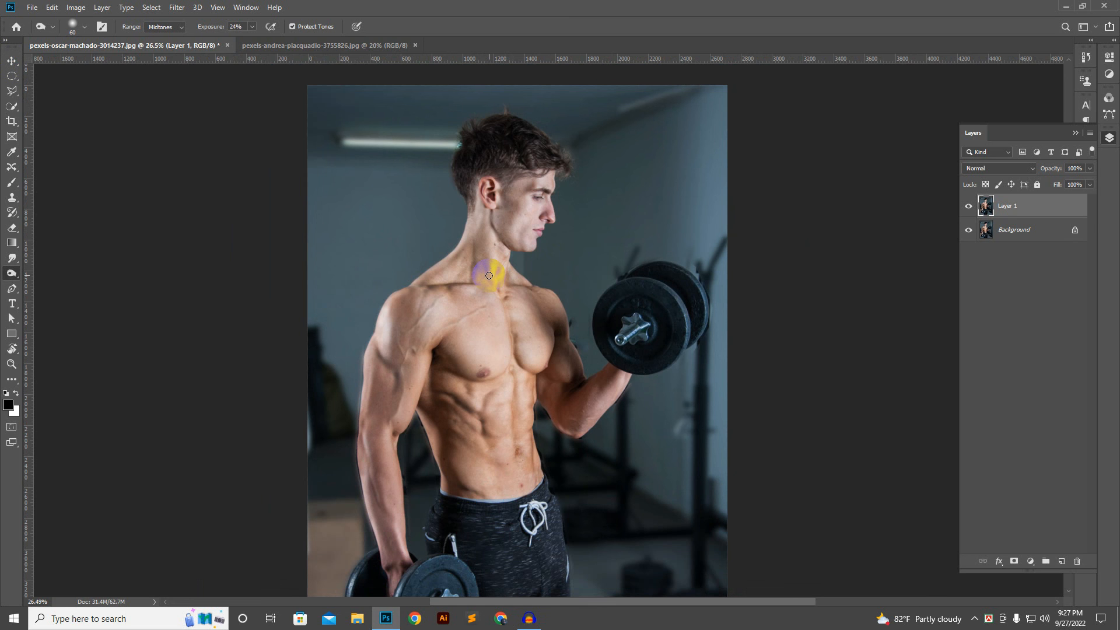
scroll(487, 273, "up", 5)
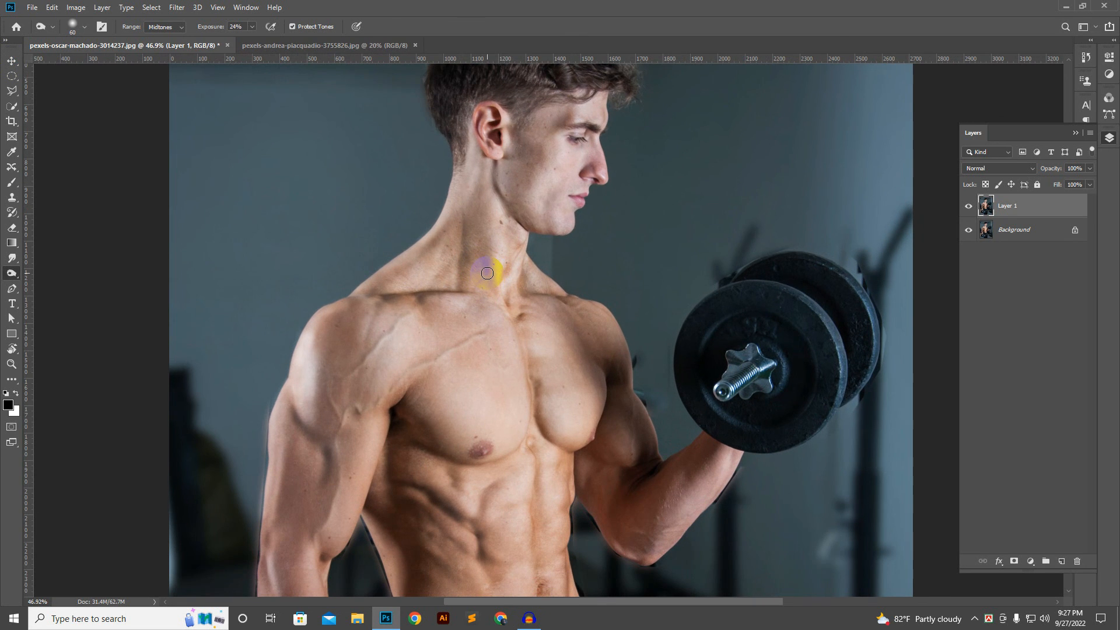
scroll(487, 273, "up", 2)
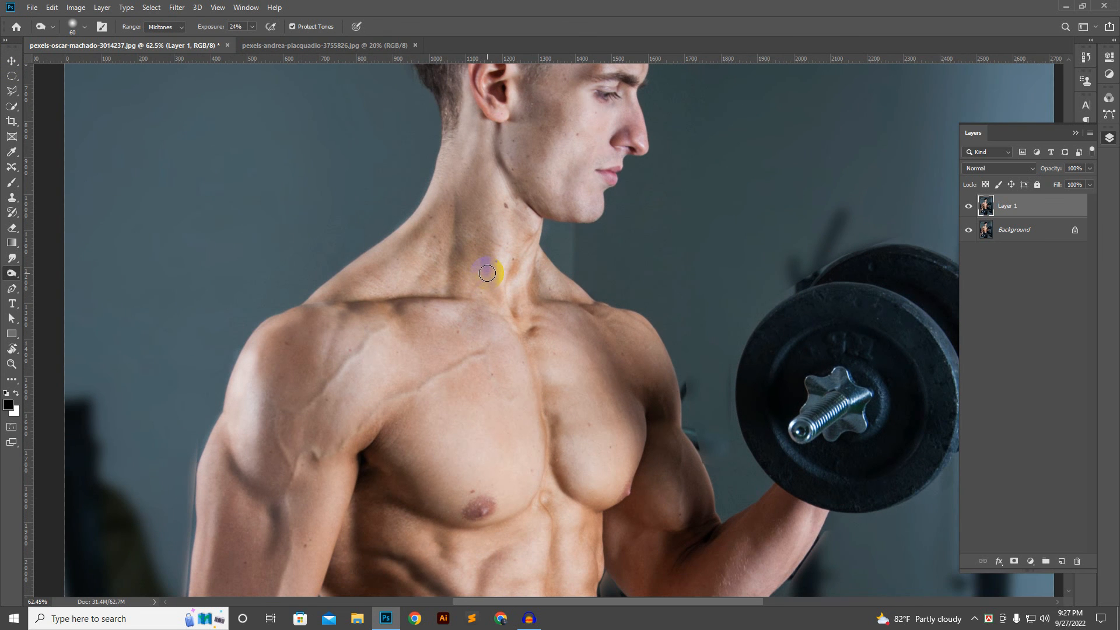
scroll(487, 273, "down", 2)
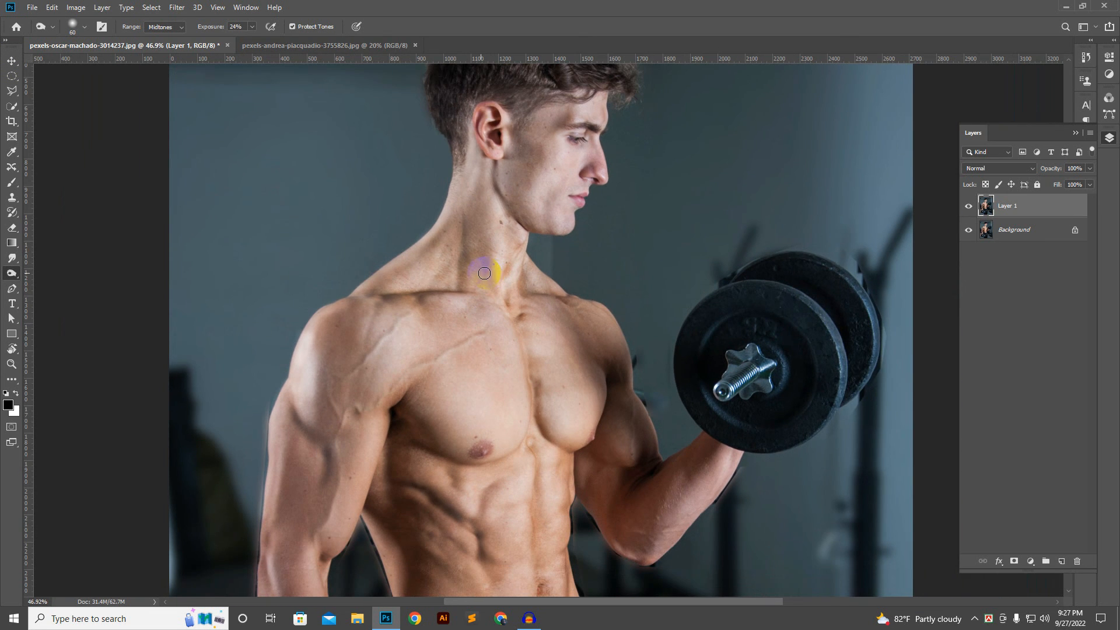
scroll(482, 235, "down", 2)
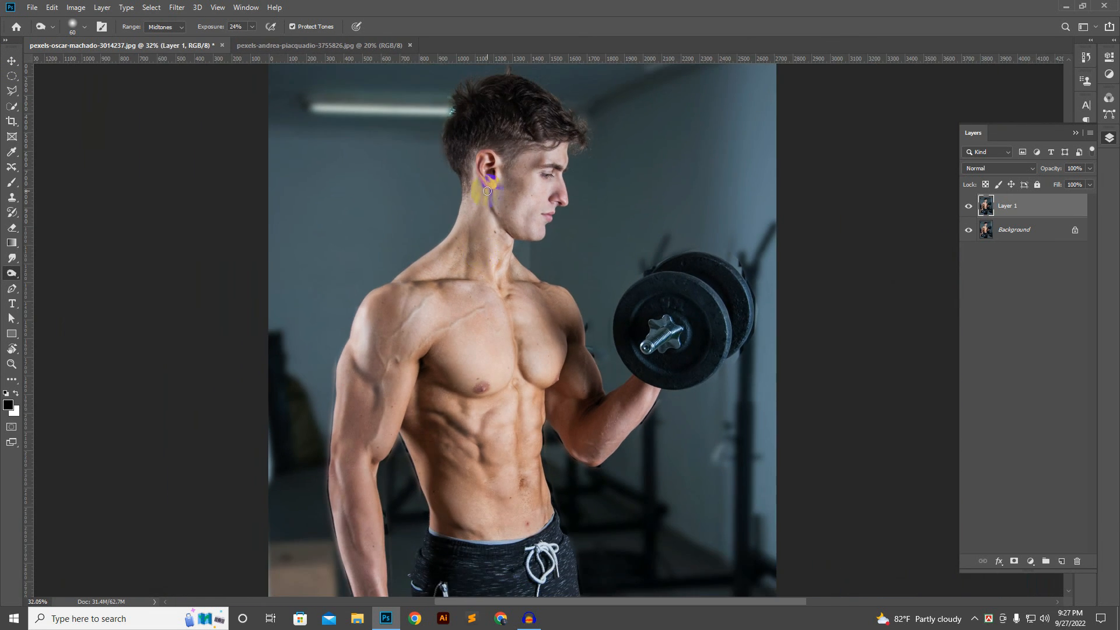